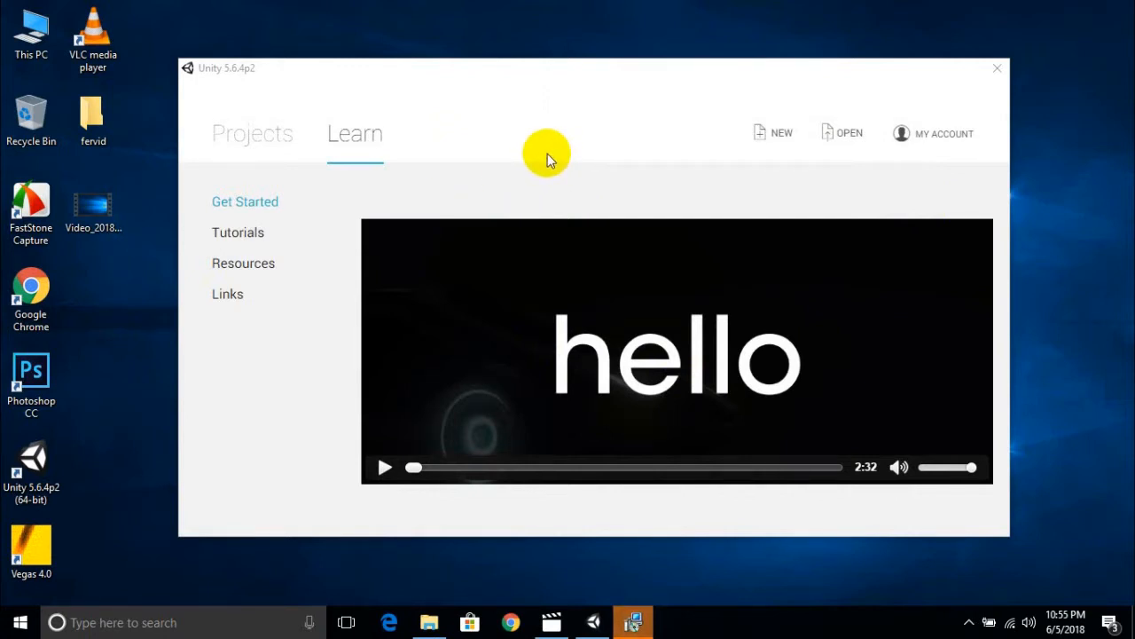
pyautogui.moveTo(639, 76); pyautogui.dragTo(668, 77)
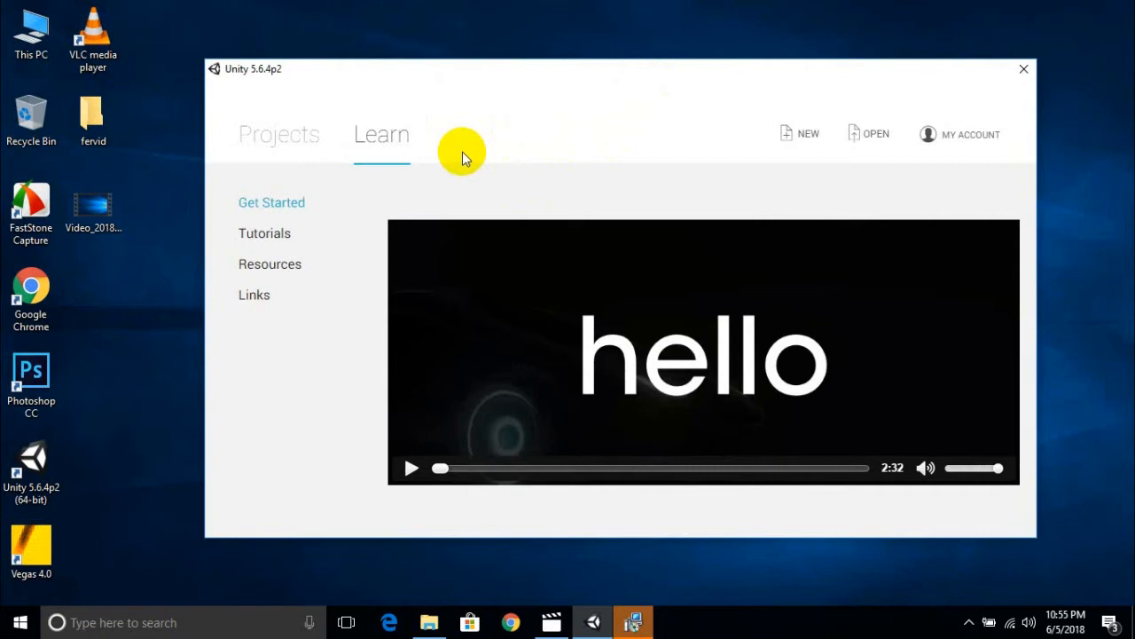
pyautogui.moveTo(590, 79); pyautogui.dragTo(581, 78)
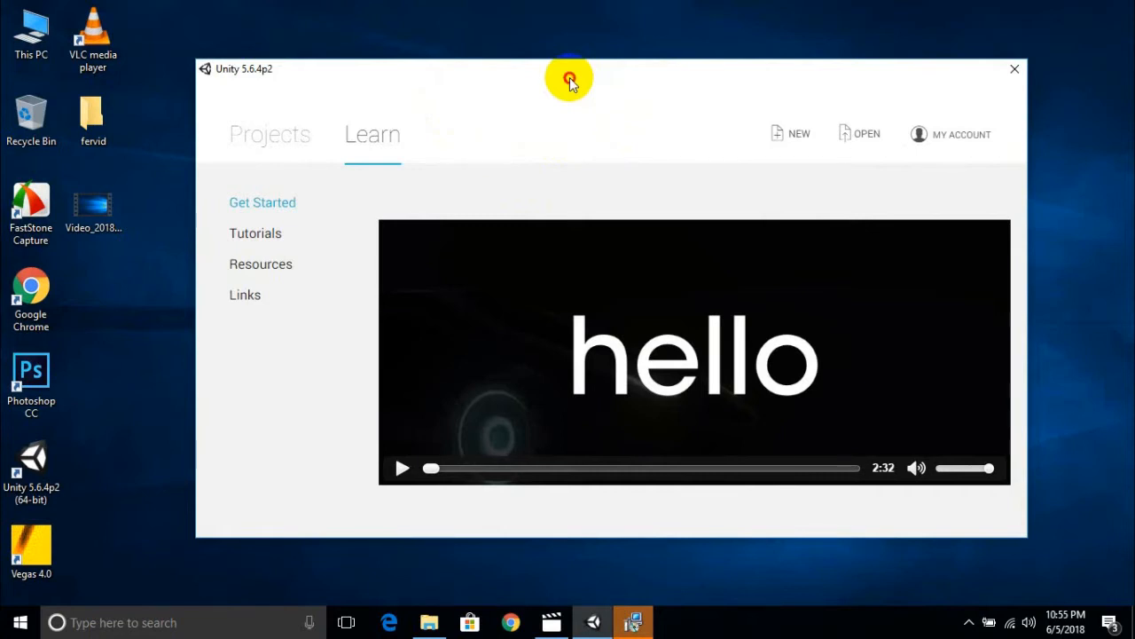
pyautogui.moveTo(570, 78); pyautogui.dragTo(571, 84)
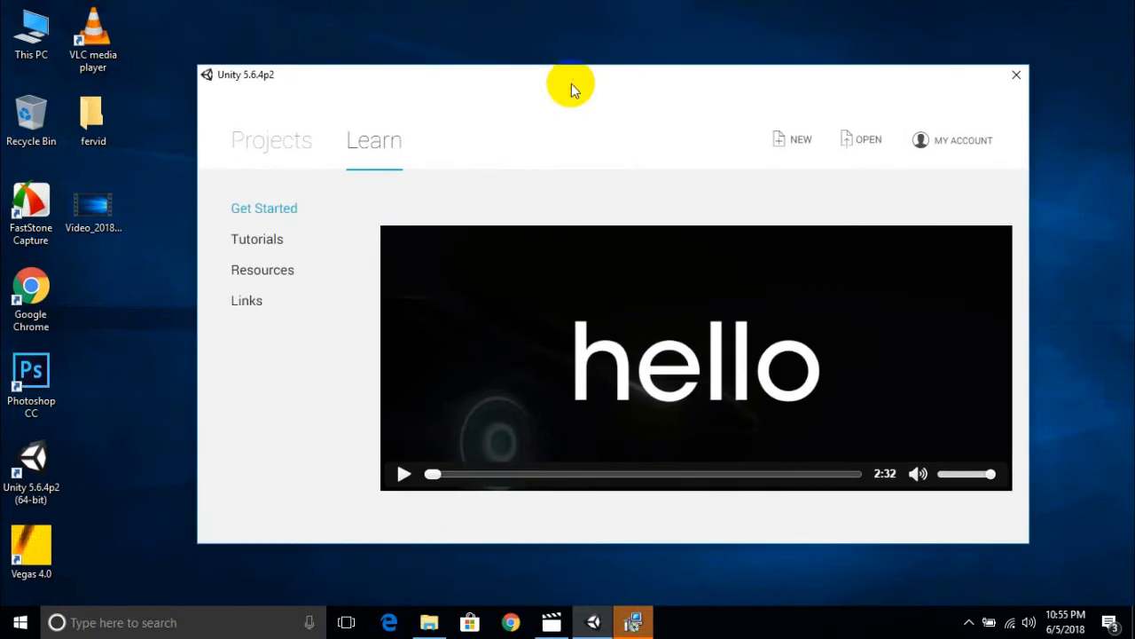
pyautogui.moveTo(630, 78); pyautogui.dragTo(629, 92)
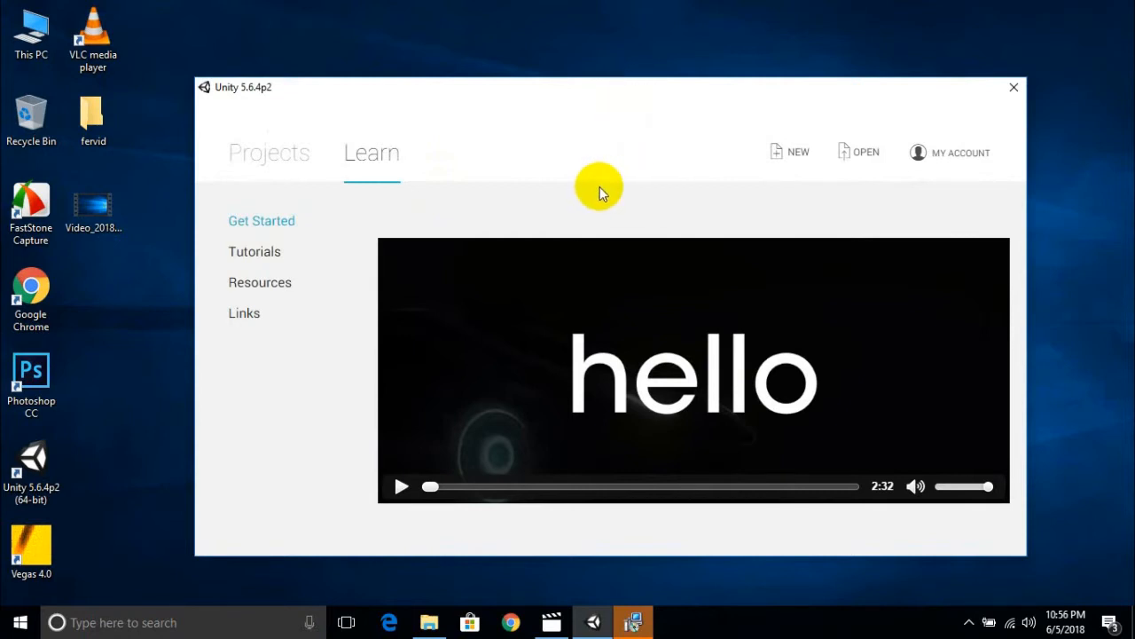
pyautogui.moveTo(558, 97)
pyautogui.mouseDown()
pyautogui.moveTo(481, 107)
pyautogui.moveTo(569, 92)
pyautogui.mouseUp()
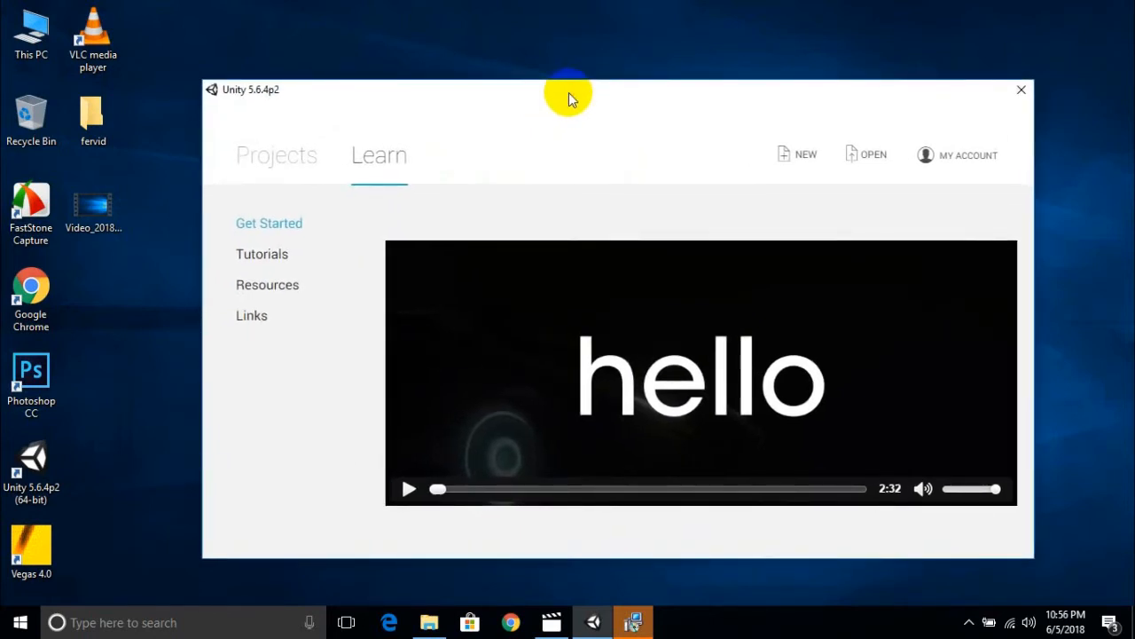
# Step: Create a new 3D project named jumpoo in the default location
pyautogui.click(806, 157)
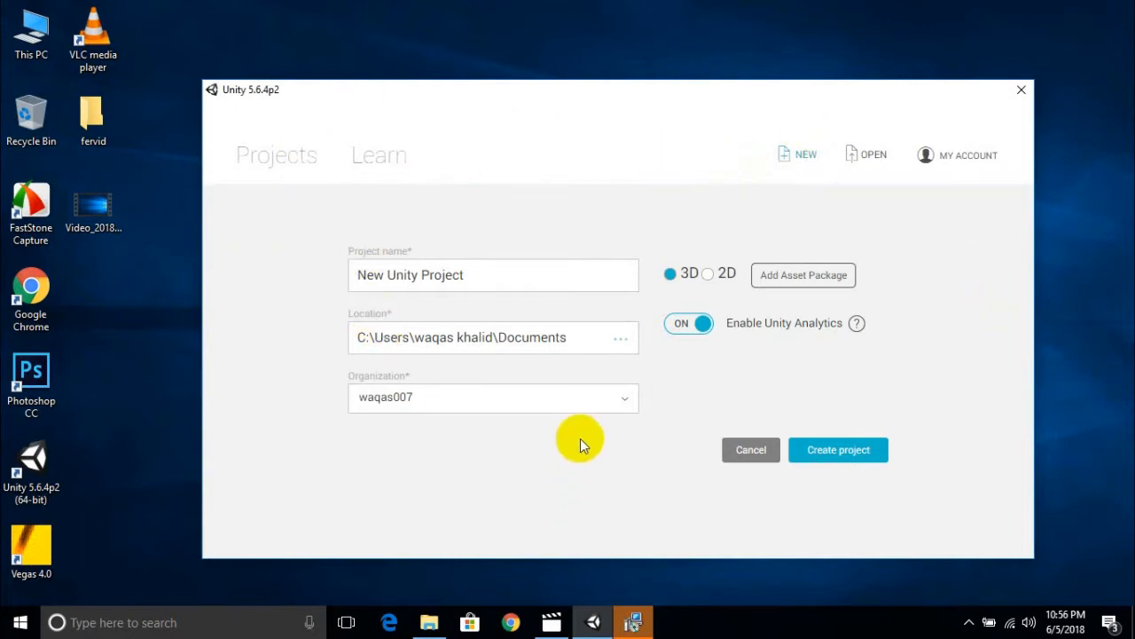
pyautogui.click(708, 276)
pyautogui.click(671, 277)
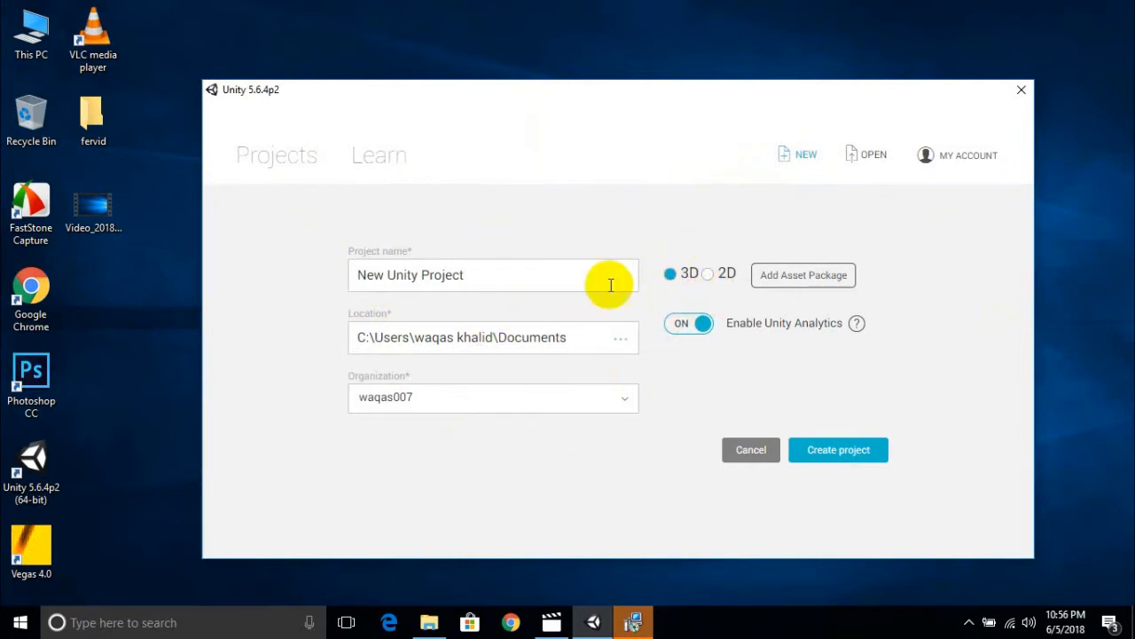
pyautogui.click(519, 284)
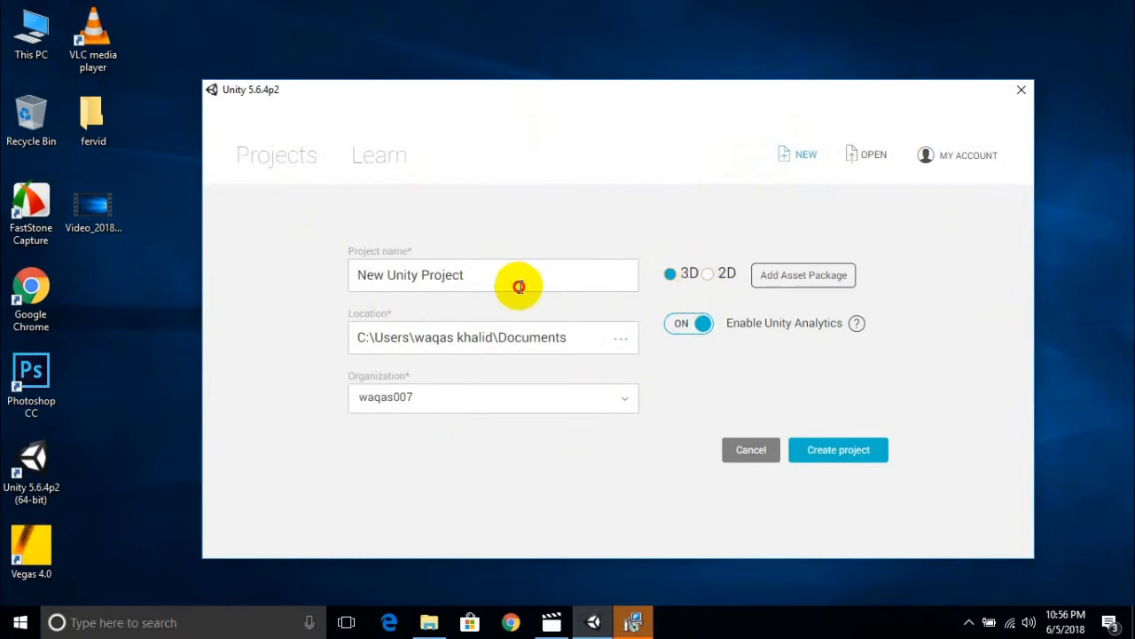
pyautogui.moveTo(532, 274); pyautogui.dragTo(335, 284)
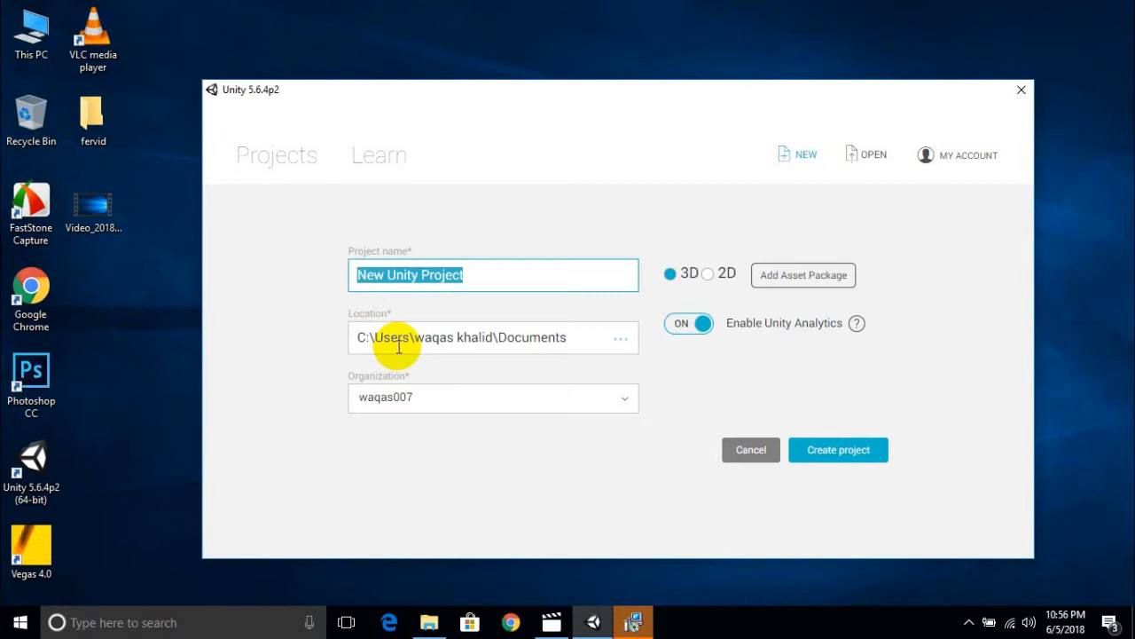
pyautogui.write('jumpoo')
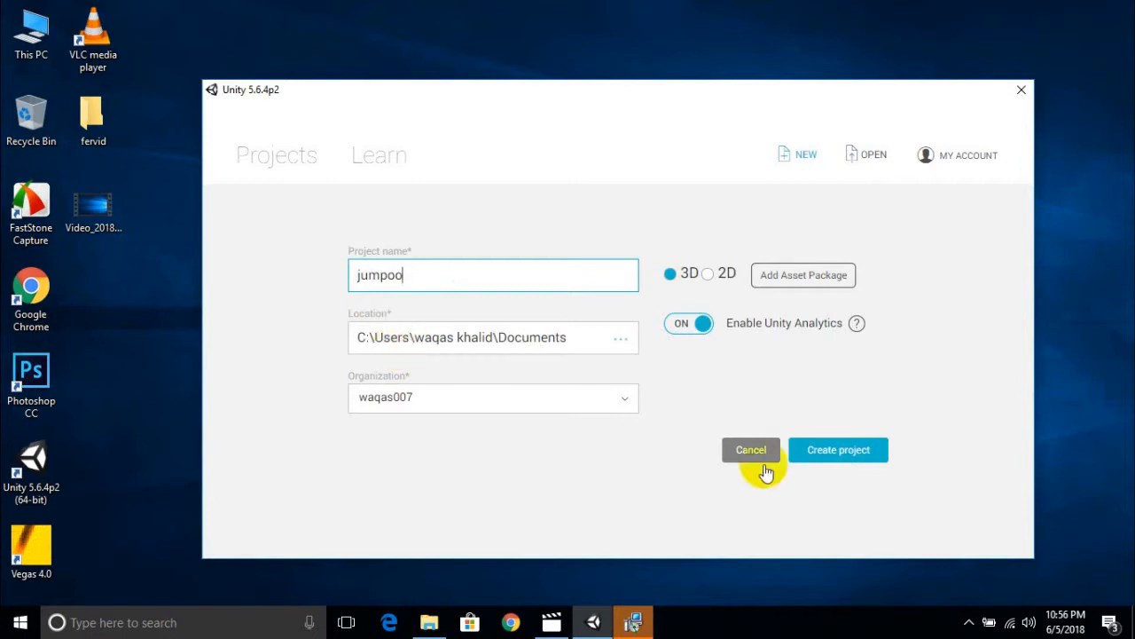
pyautogui.click(838, 450)
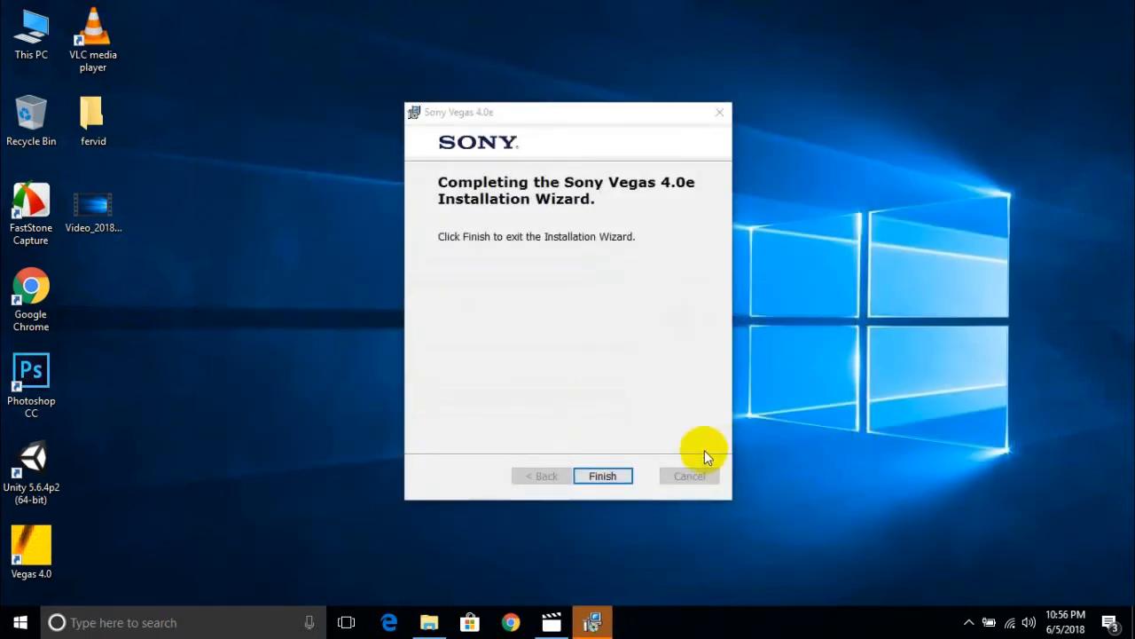
# Step: Finish and exit the Sony Vegas 4.0e installation wizard
pyautogui.click(591, 475)
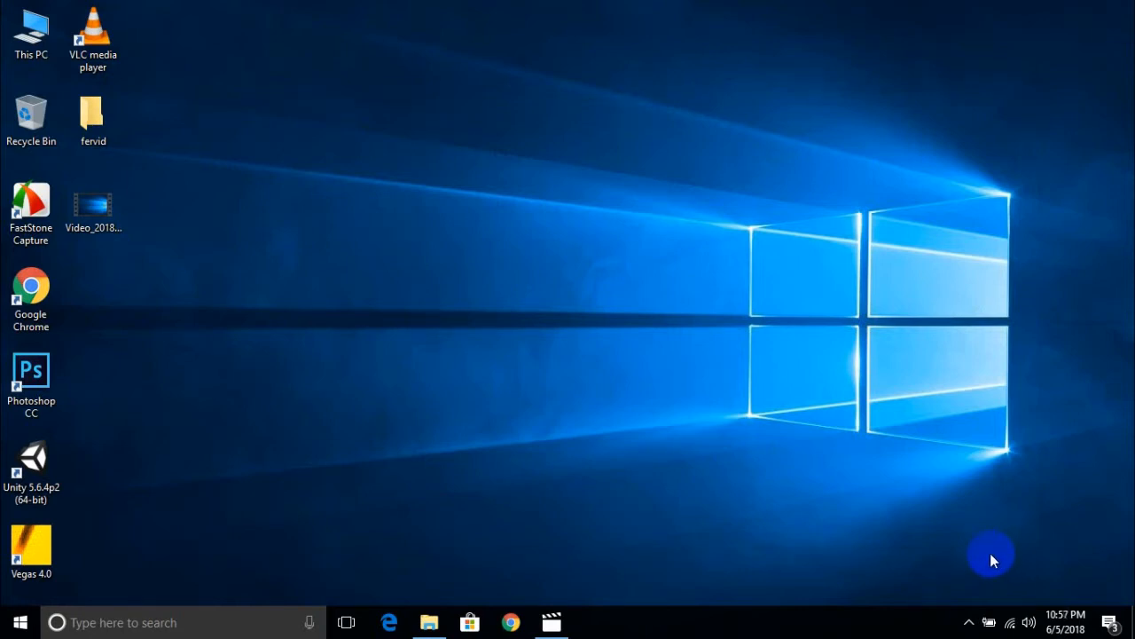
pyautogui.click(969, 625)
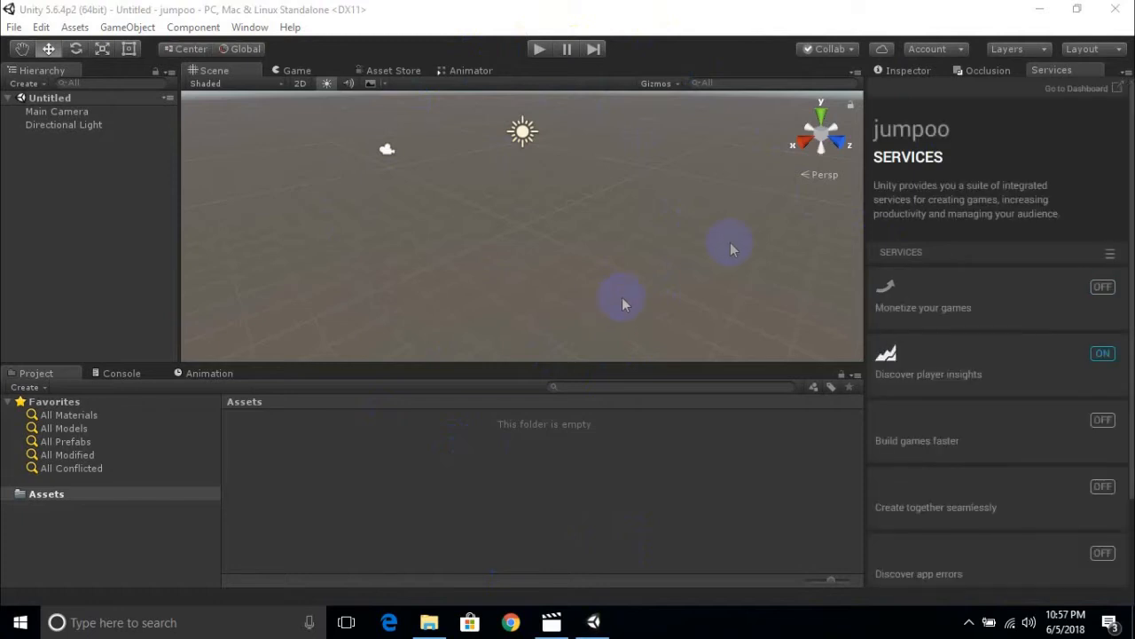
# Step: Show the Inspector instead of the Services, look at the Game view and return to the Scene view
pyautogui.click(913, 73)
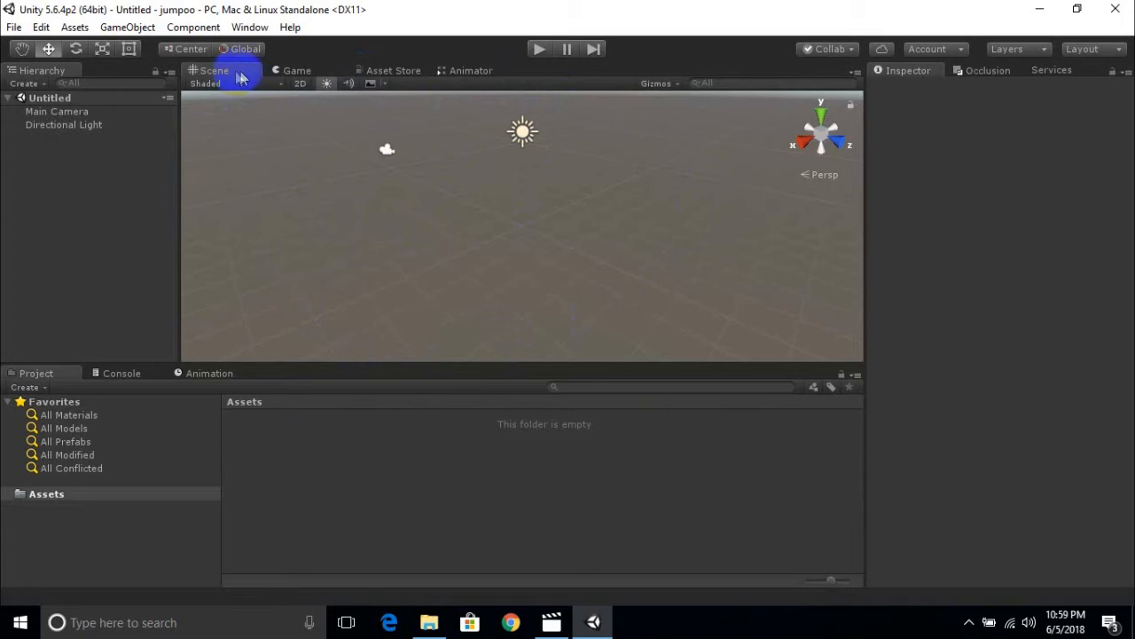
pyautogui.click(299, 75)
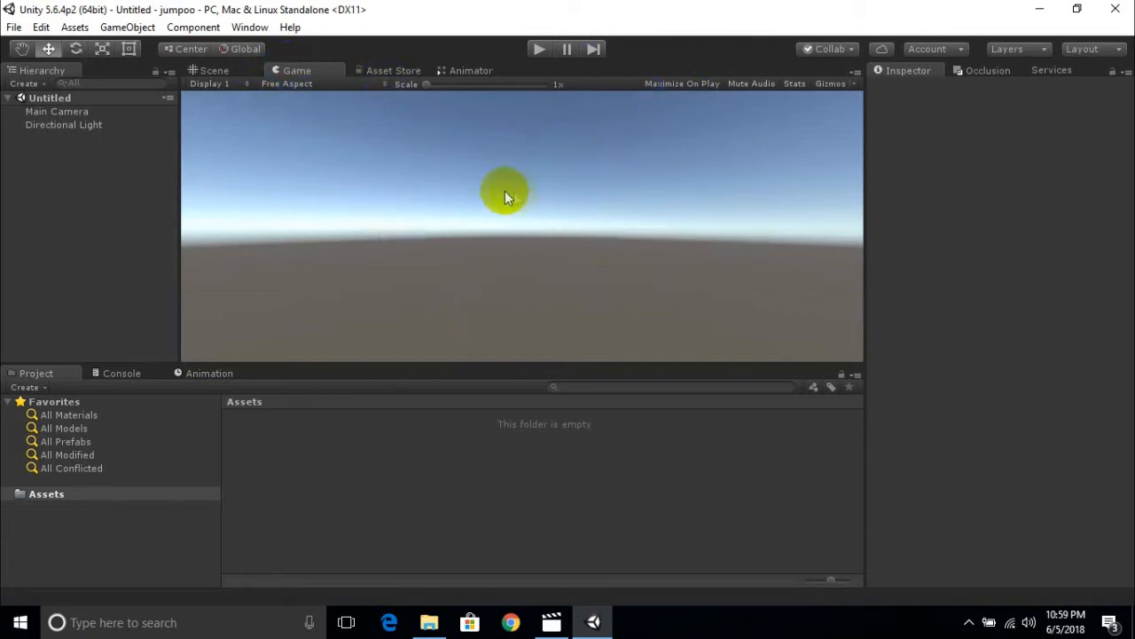
pyautogui.click(218, 71)
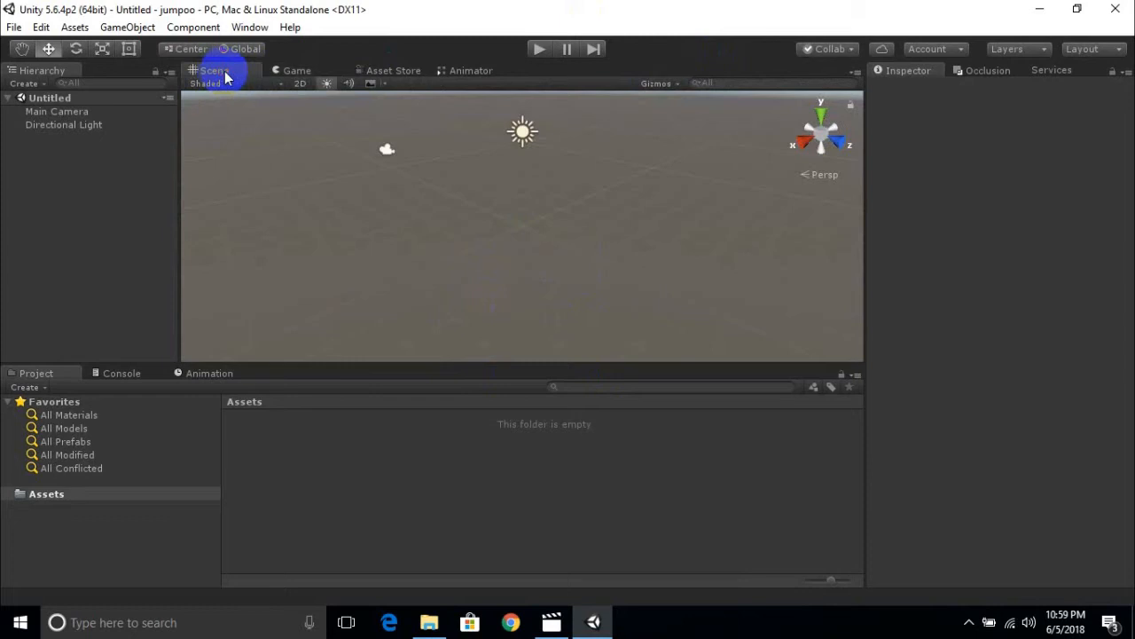
# Step: Select the Main Camera and compare what it shows in the Scene and Game views
pyautogui.click(40, 112)
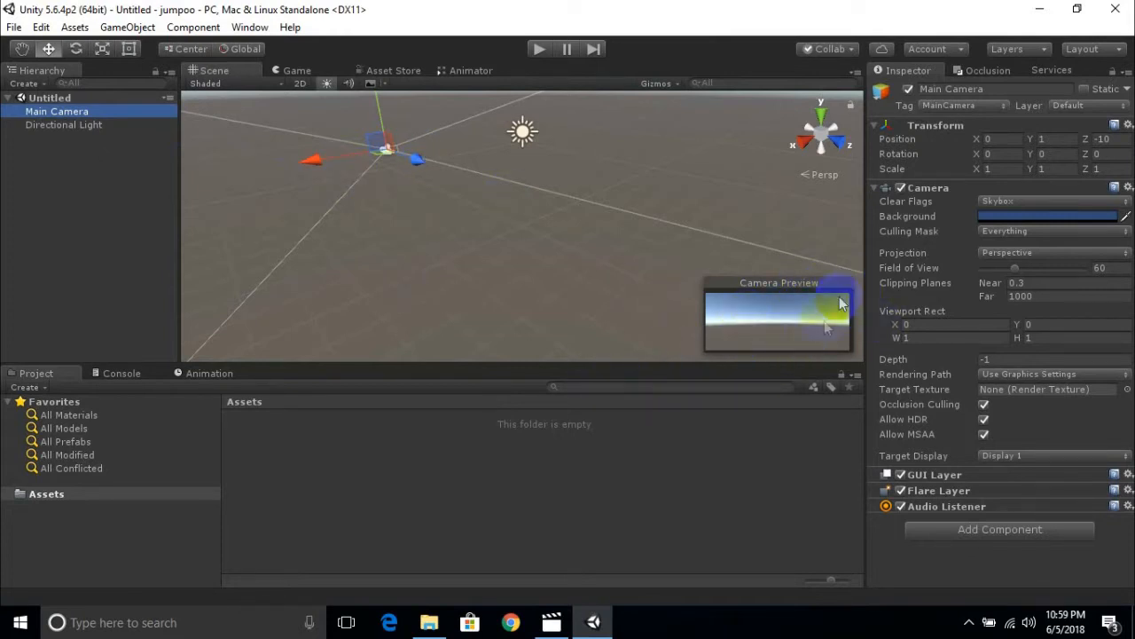
pyautogui.click(299, 72)
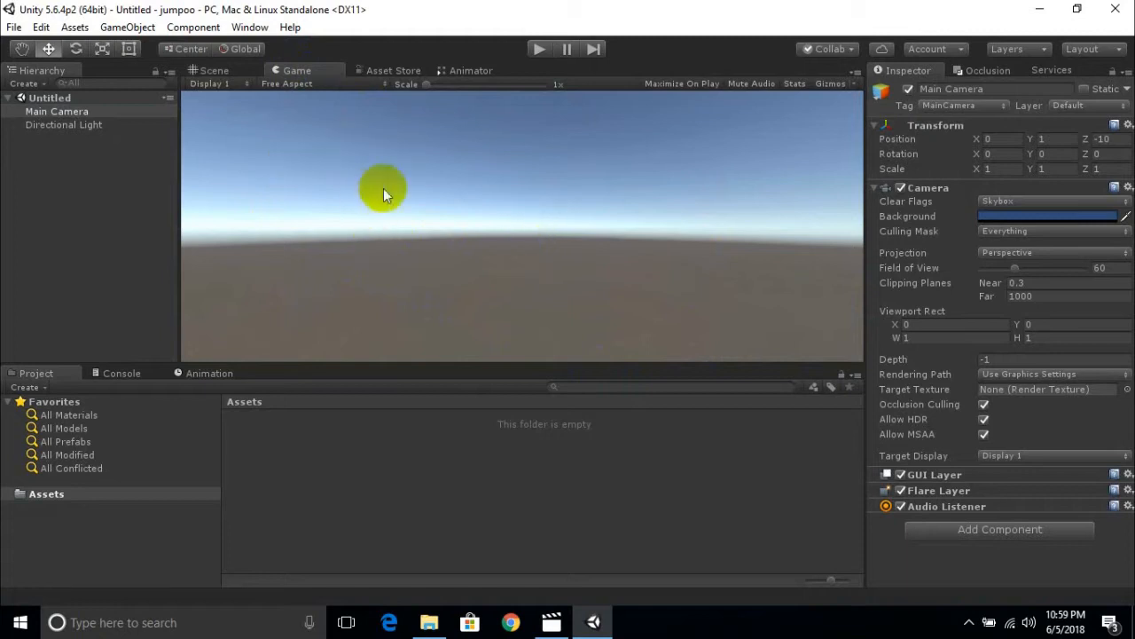
pyautogui.click(219, 70)
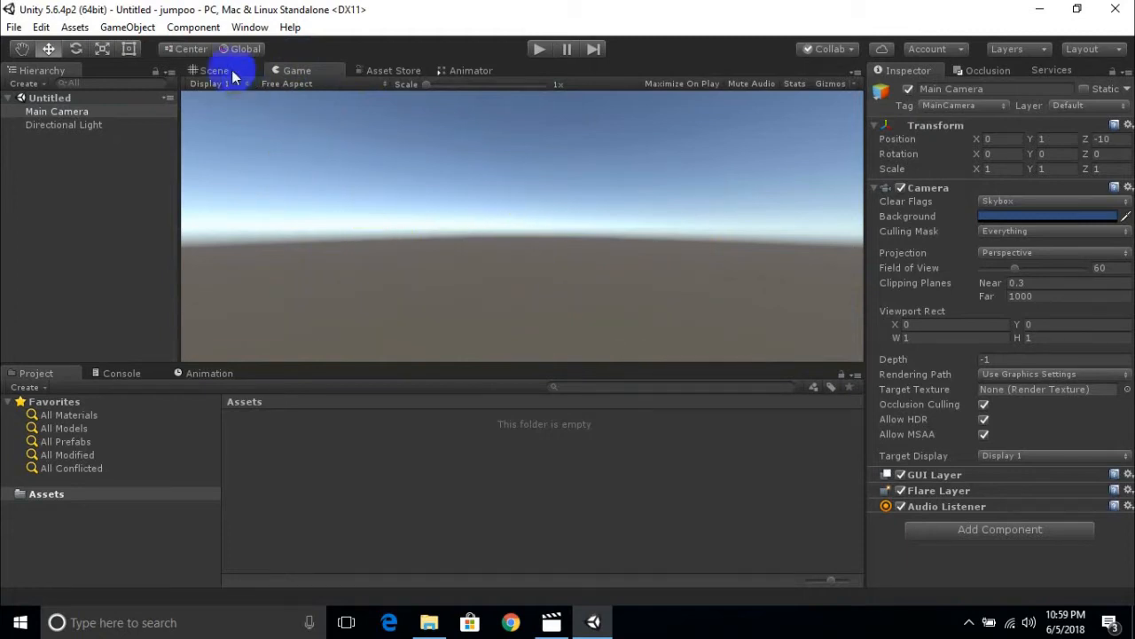
pyautogui.click(293, 71)
pyautogui.click(226, 70)
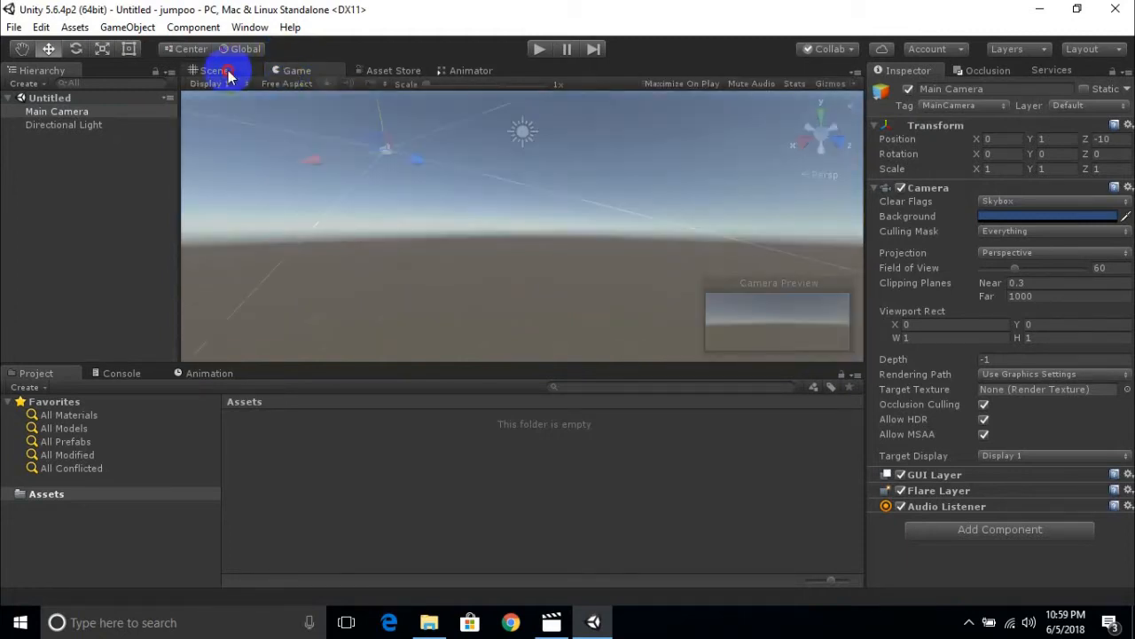
pyautogui.click(301, 70)
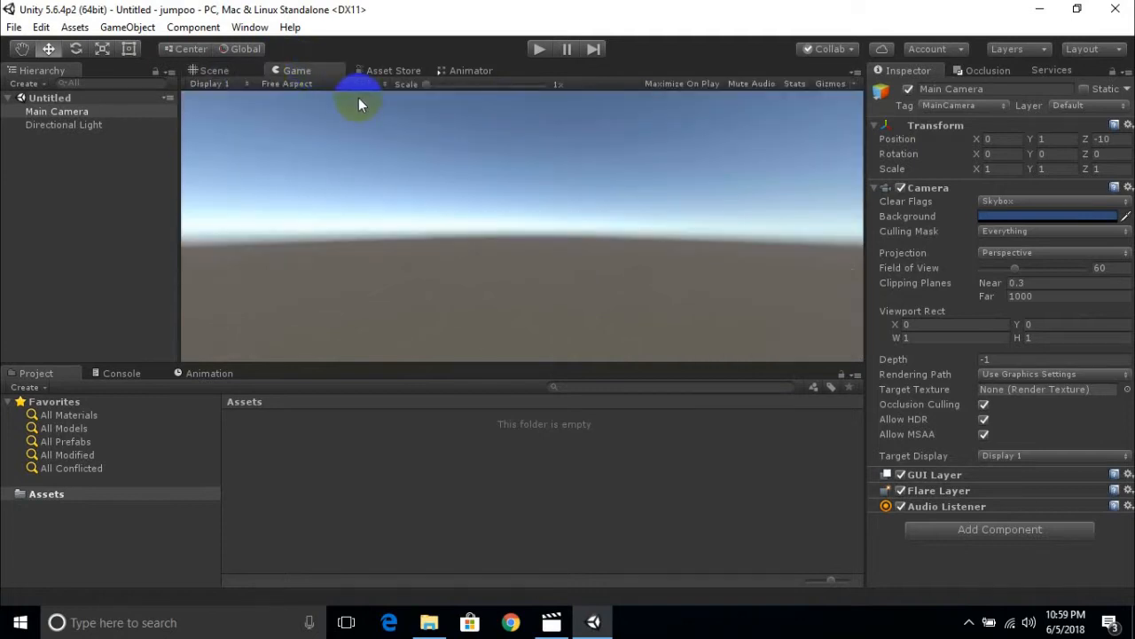
# Step: Open the Asset Store and search it for tree and trees
pyautogui.click(391, 71)
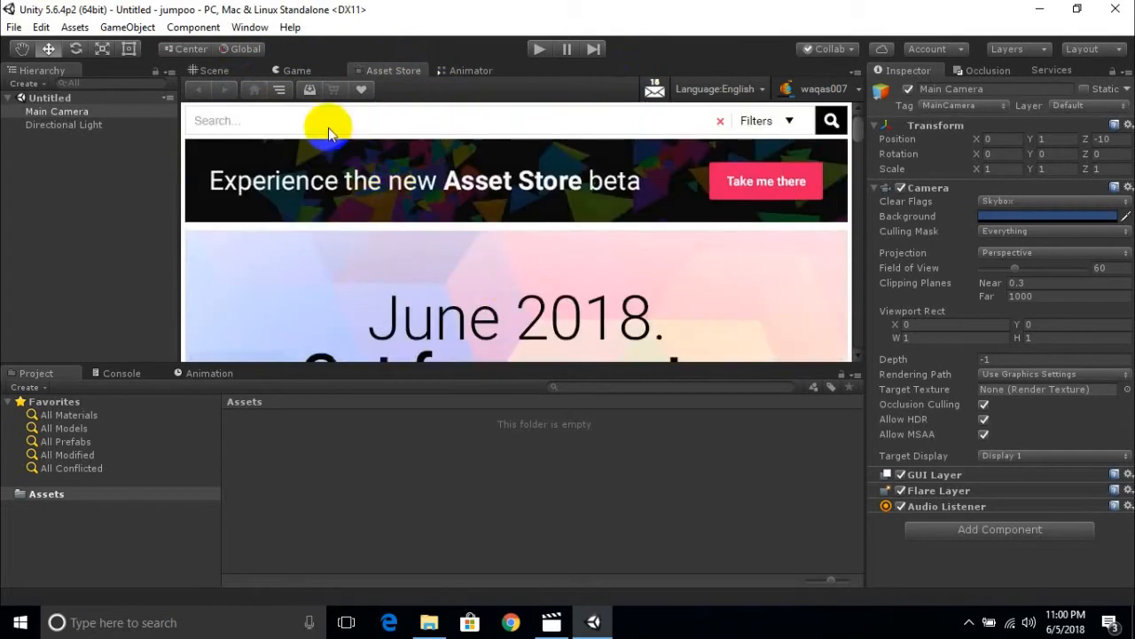
pyautogui.click(395, 118)
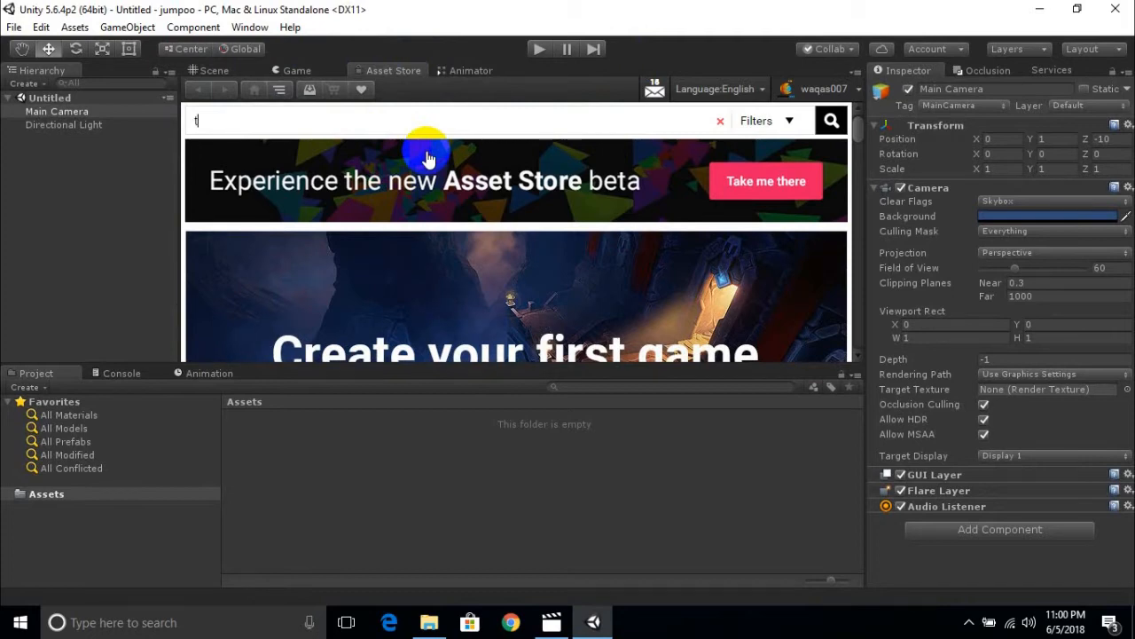
pyautogui.press('BackSpace')
pyautogui.press('BackSpace')
pyautogui.press('BackSpace')
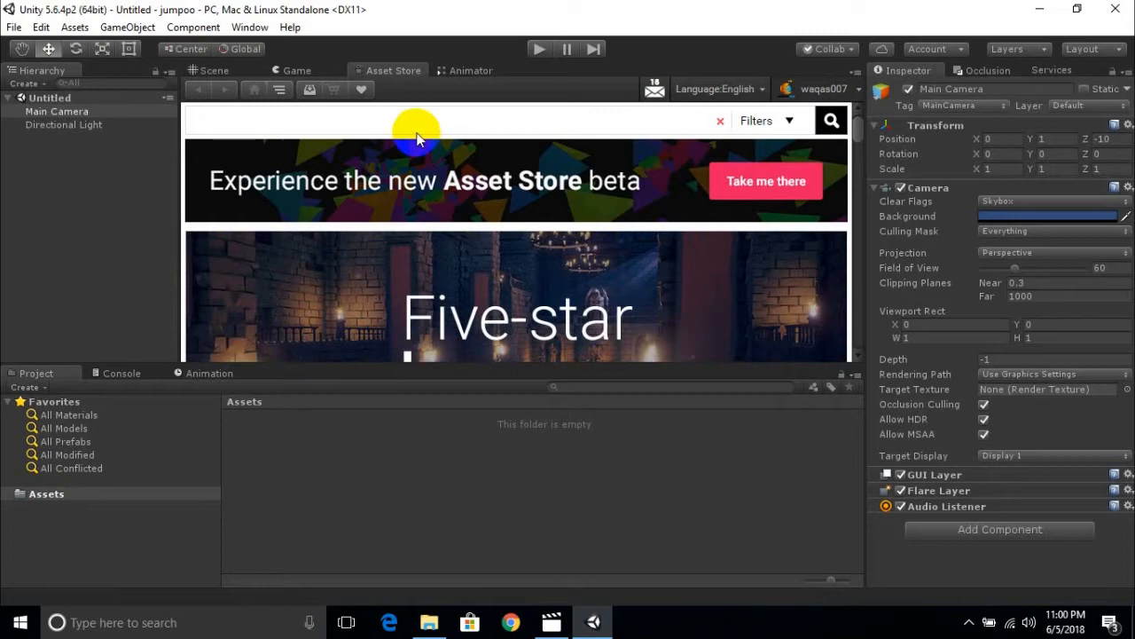
pyautogui.write('trees')
pyautogui.click(828, 119)
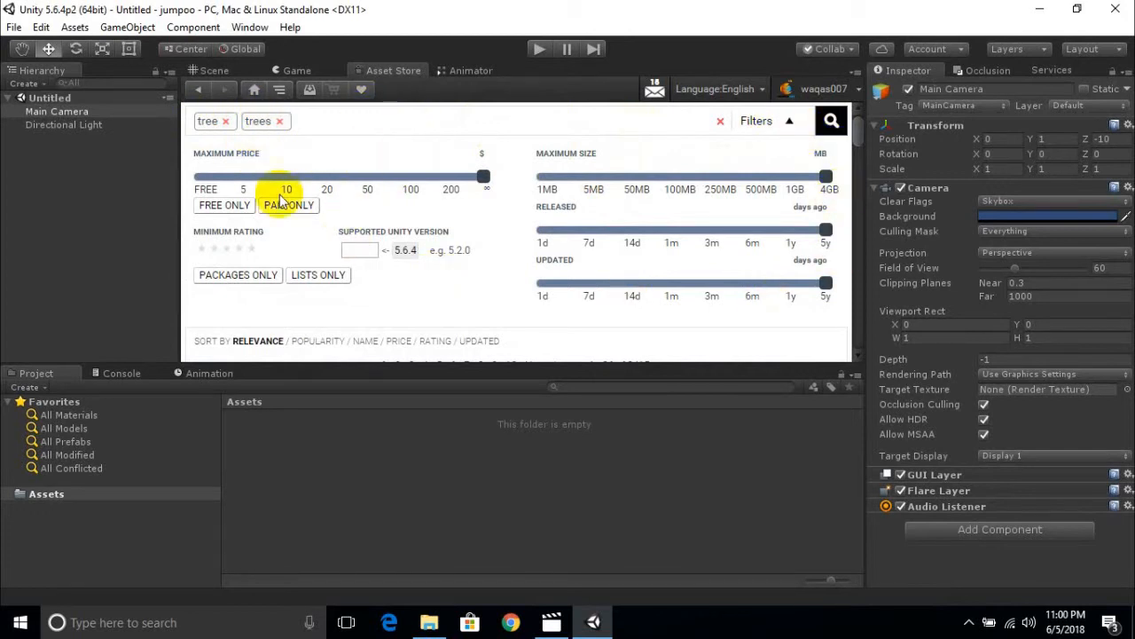
# Step: Limit the tree search results to free assets only and browse through them
pyautogui.click(224, 207)
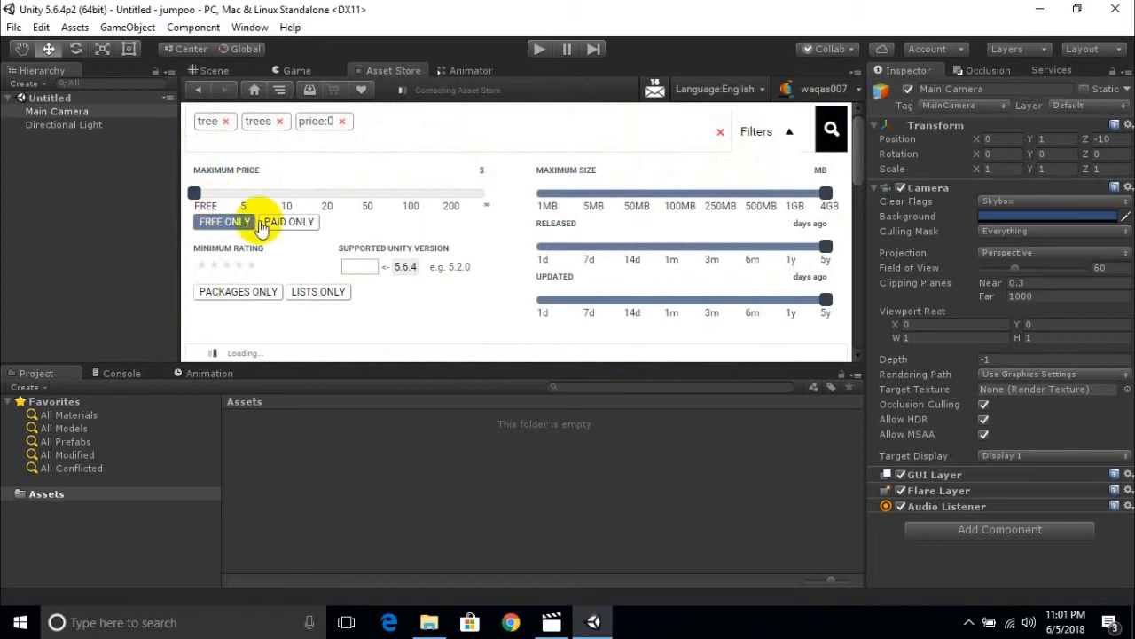
pyautogui.scroll(-5, 367, 228)
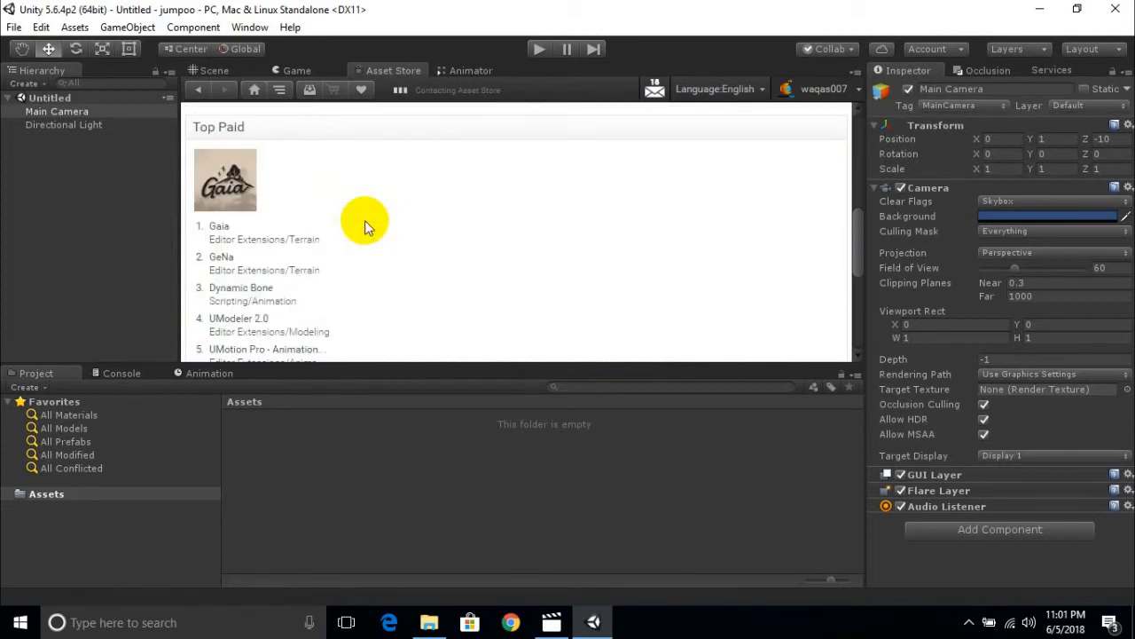
pyautogui.scroll(1, 365, 236)
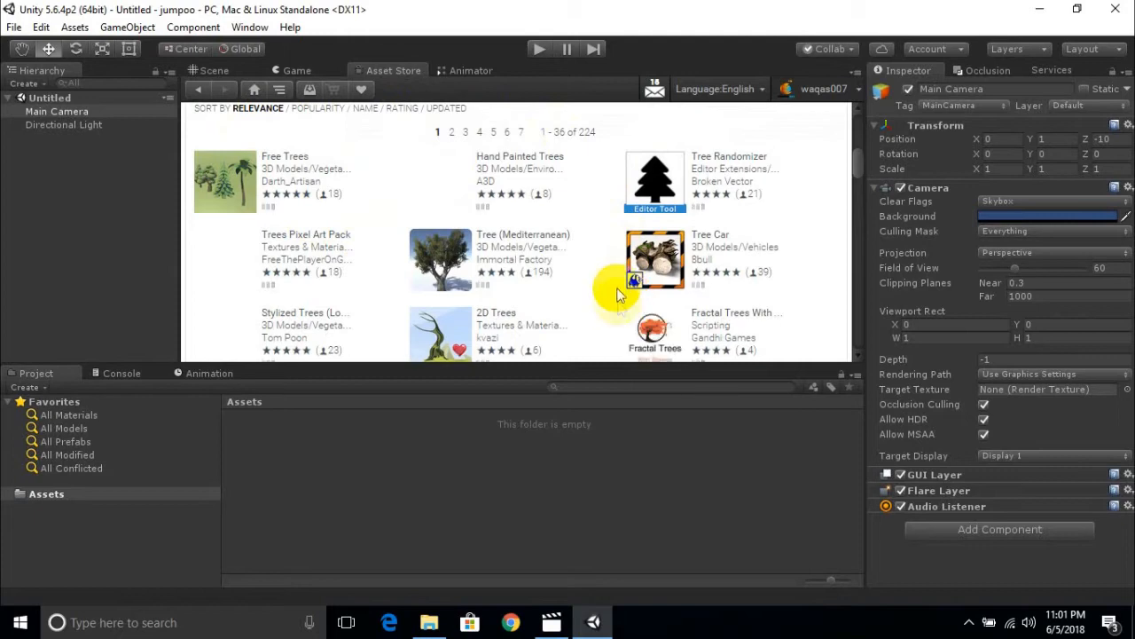
pyautogui.scroll(-2, 615, 291)
pyautogui.scroll(-2, 510, 278)
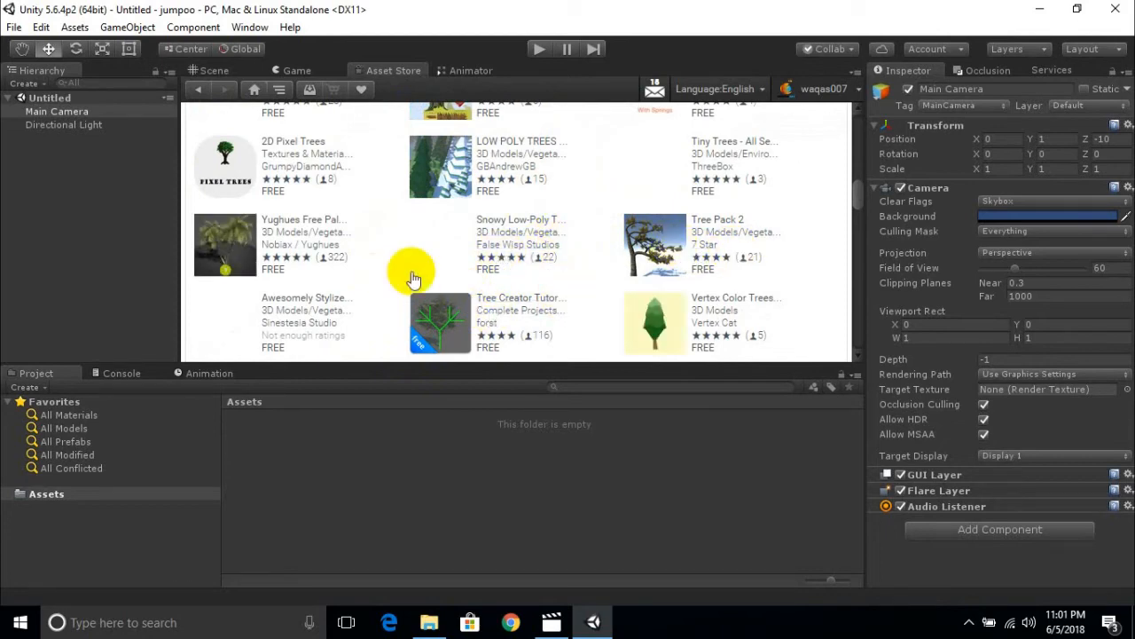
pyautogui.scroll(4, 371, 312)
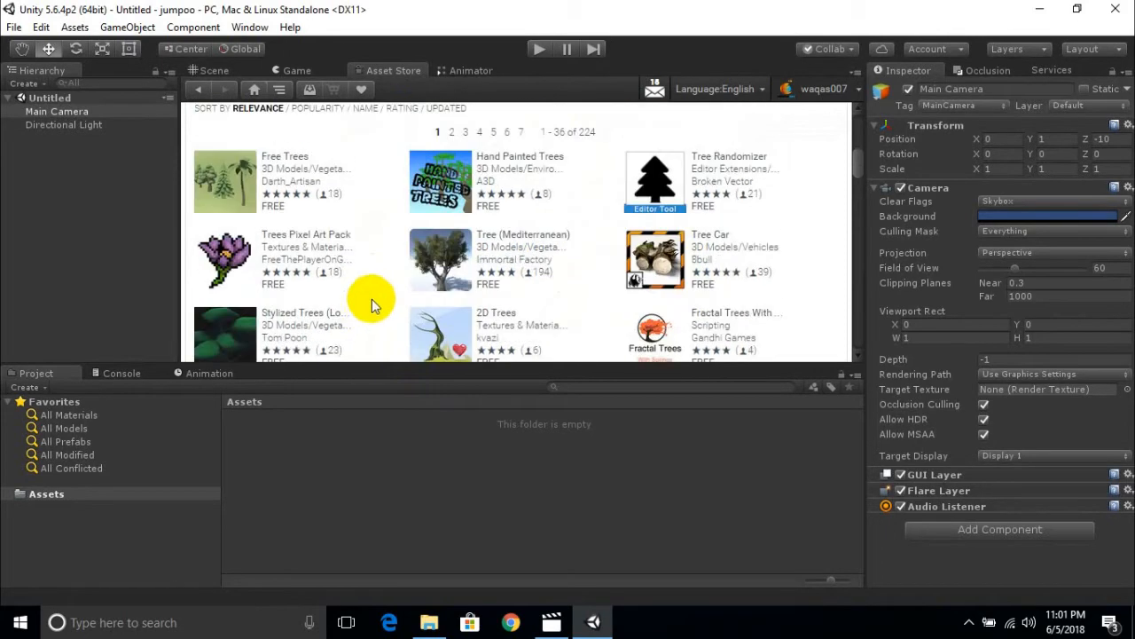
# Step: Close the Animator view and switch back to the Scene view
pyautogui.rightClick(487, 70)
pyautogui.click(520, 97)
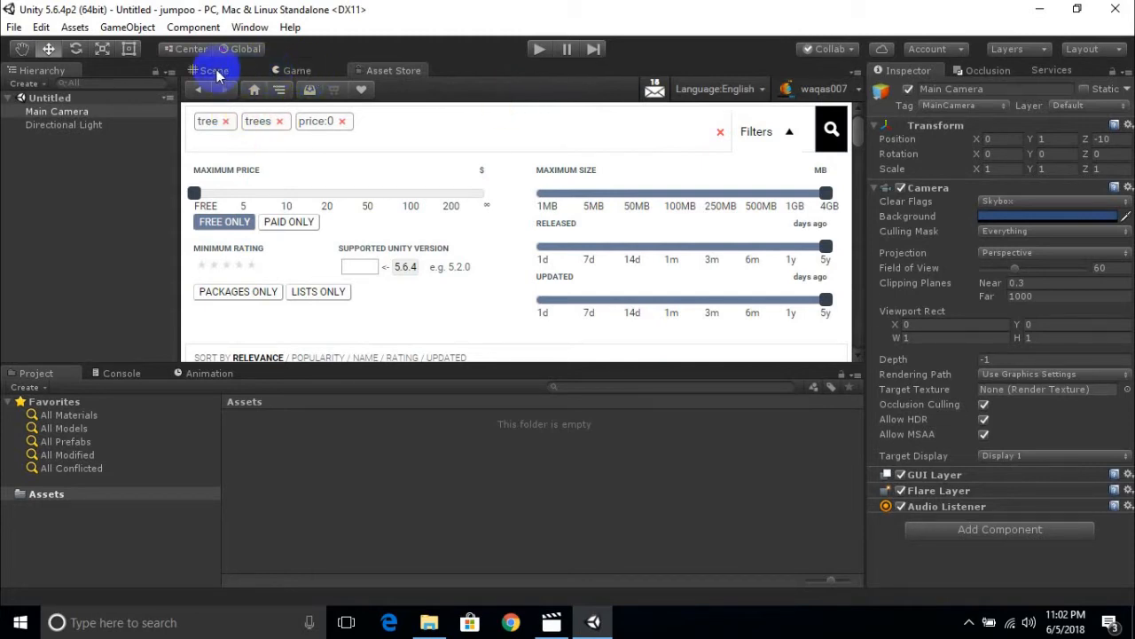
pyautogui.click(213, 71)
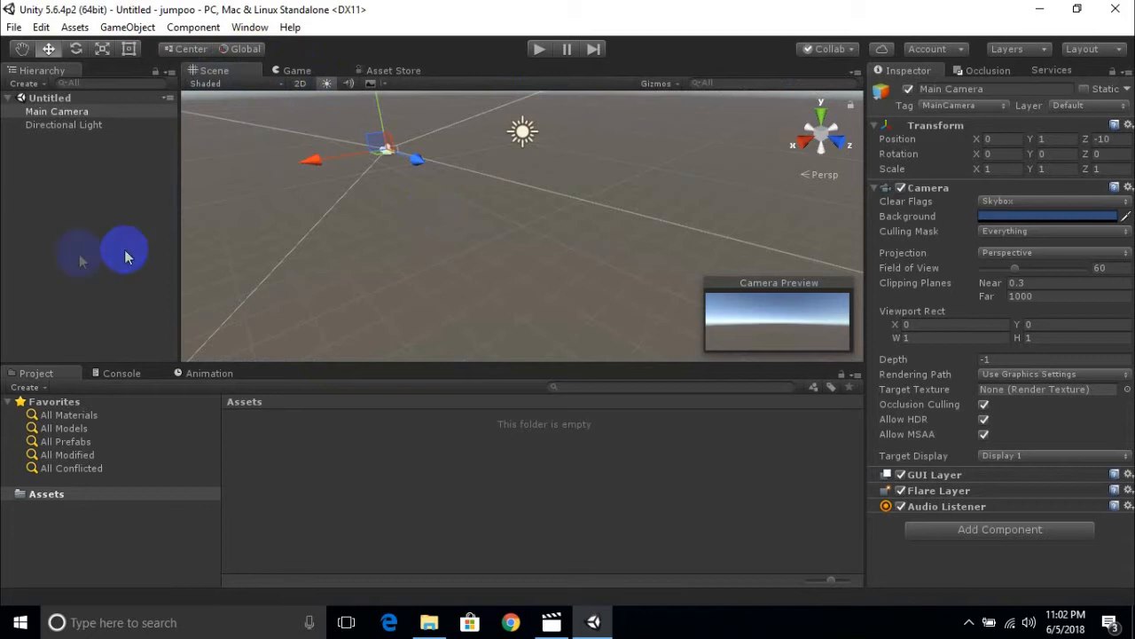
# Step: Examine the components and properties of the Directional Light and of the Main Camera in the Inspector
pyautogui.moveTo(469, 215); pyautogui.dragTo(504, 310, button='middle')
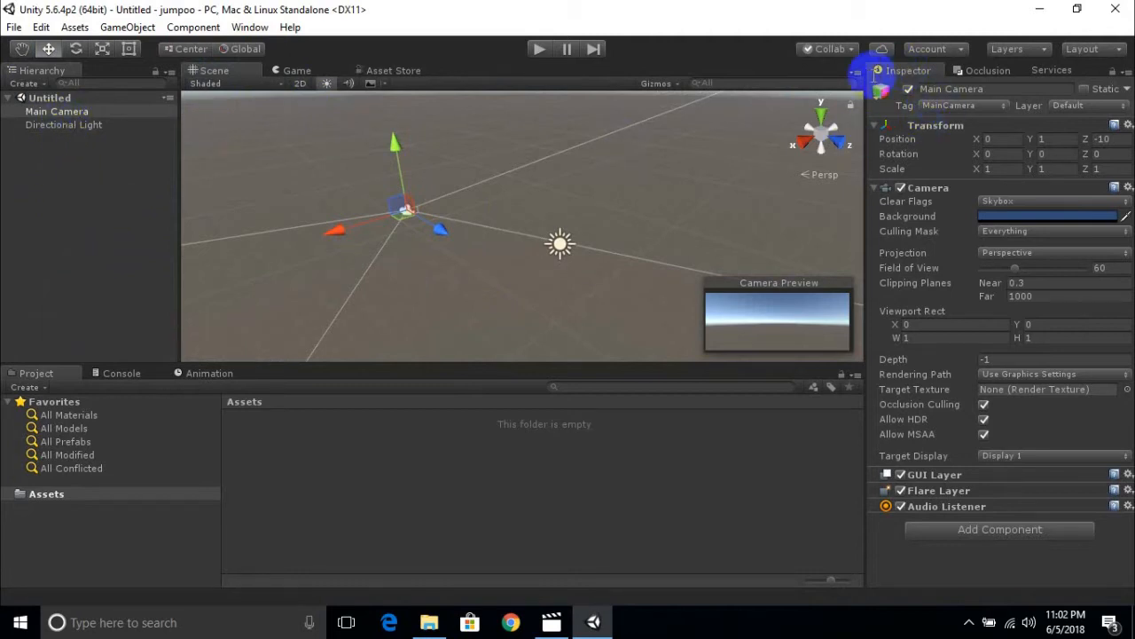
pyautogui.click(82, 124)
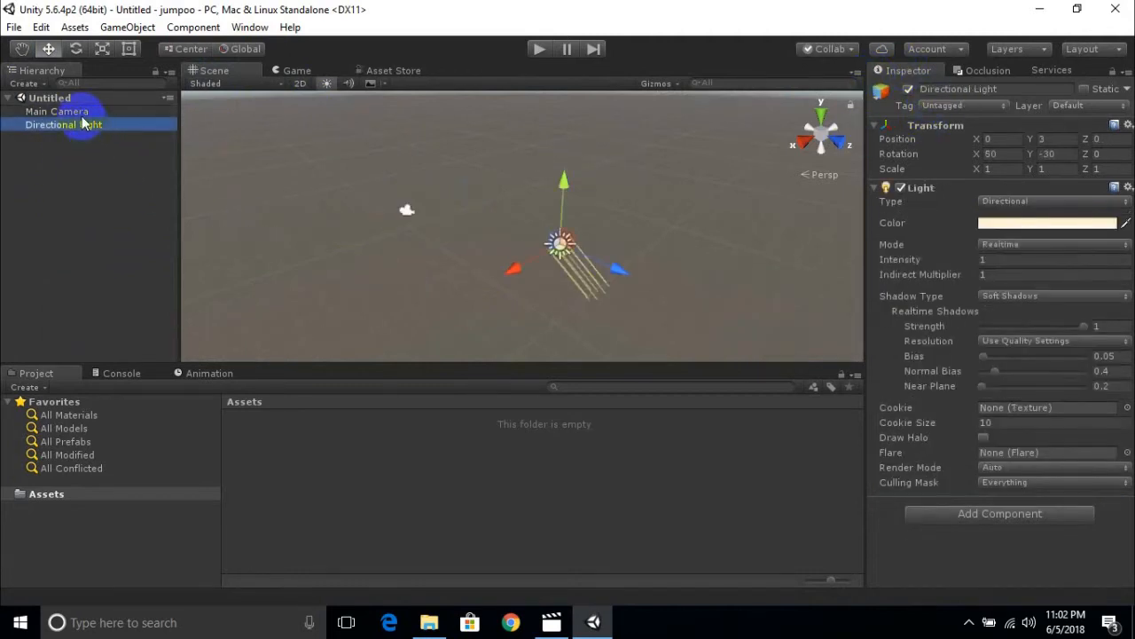
pyautogui.click(60, 112)
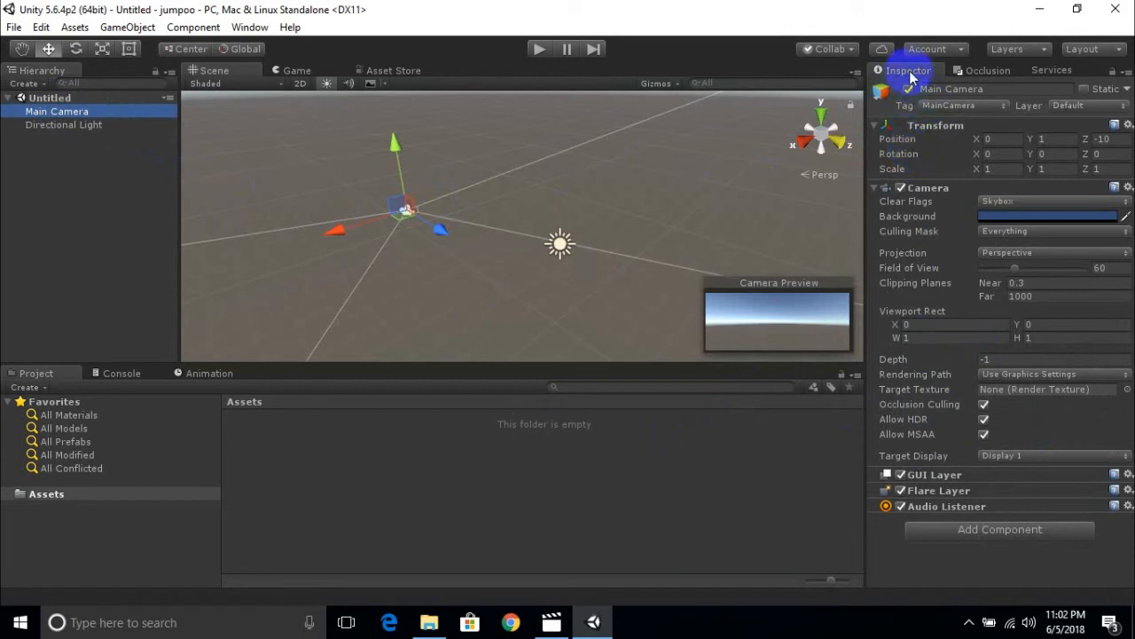
# Step: Look through the Occlusion settings and the list of Unity services, then return to the Inspector
pyautogui.click(988, 71)
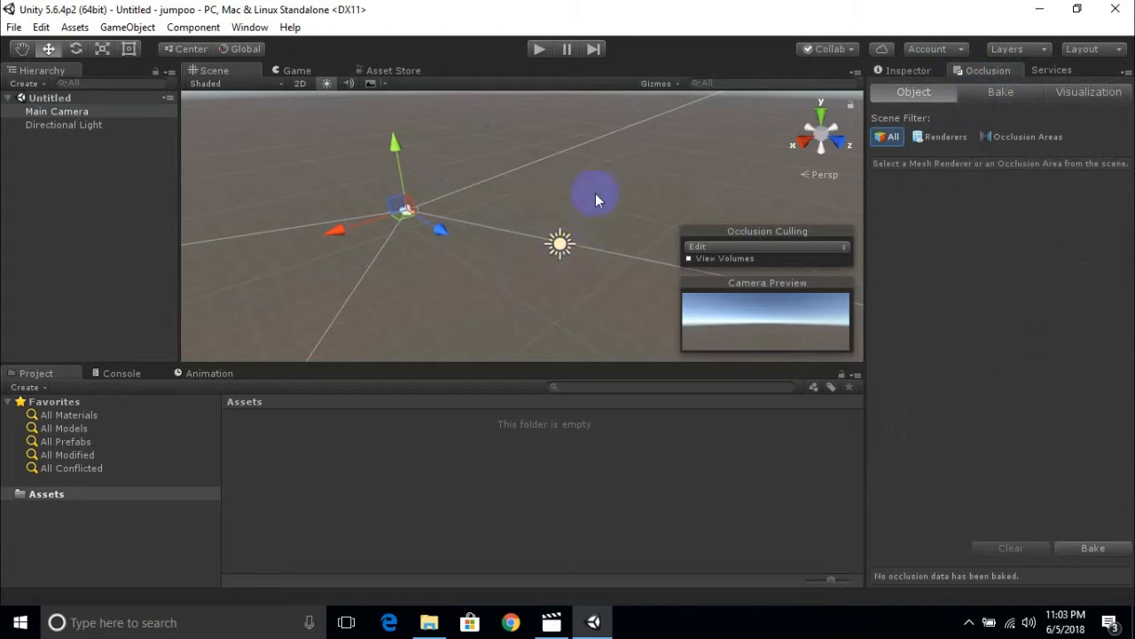
pyautogui.click(1052, 71)
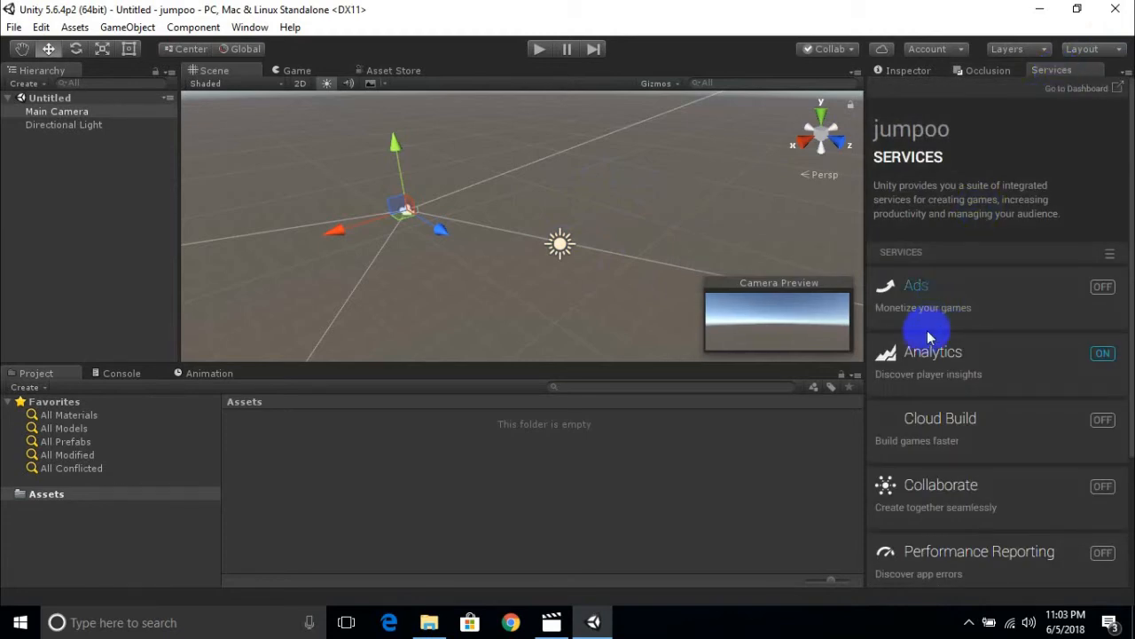
pyautogui.scroll(-3, 1044, 192)
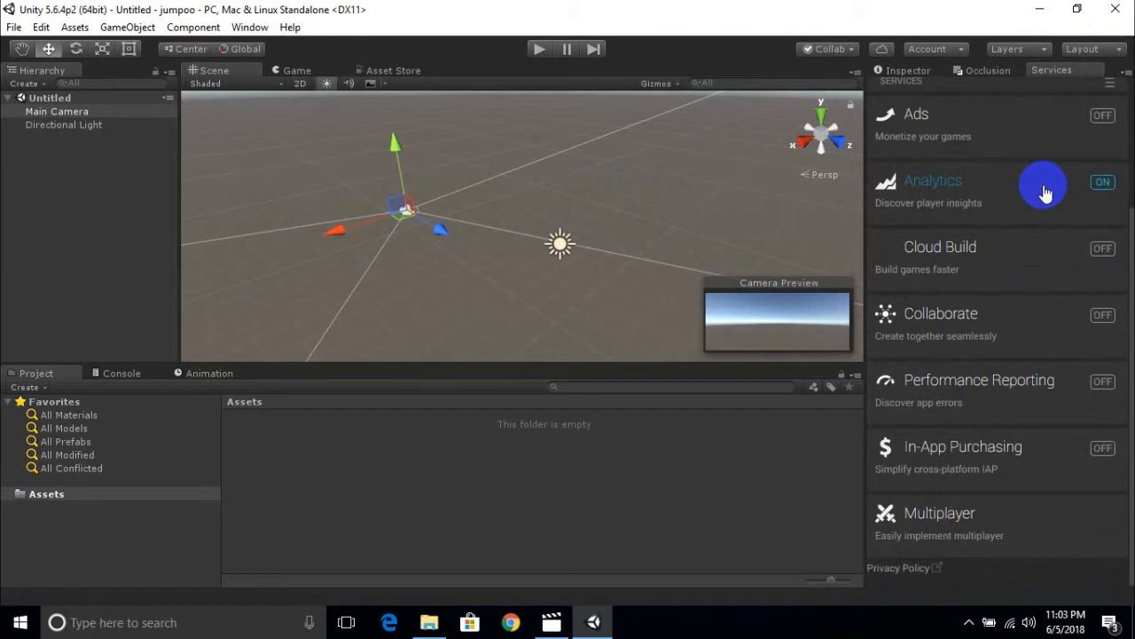
pyautogui.scroll(3, 1044, 193)
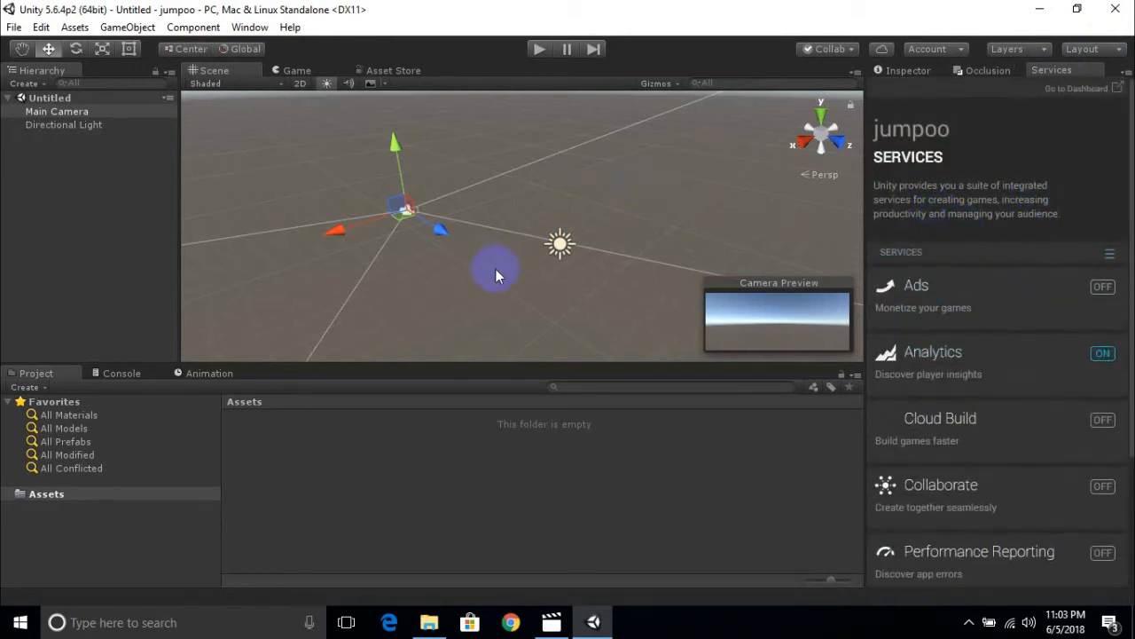
pyautogui.scroll(-3, 1006, 426)
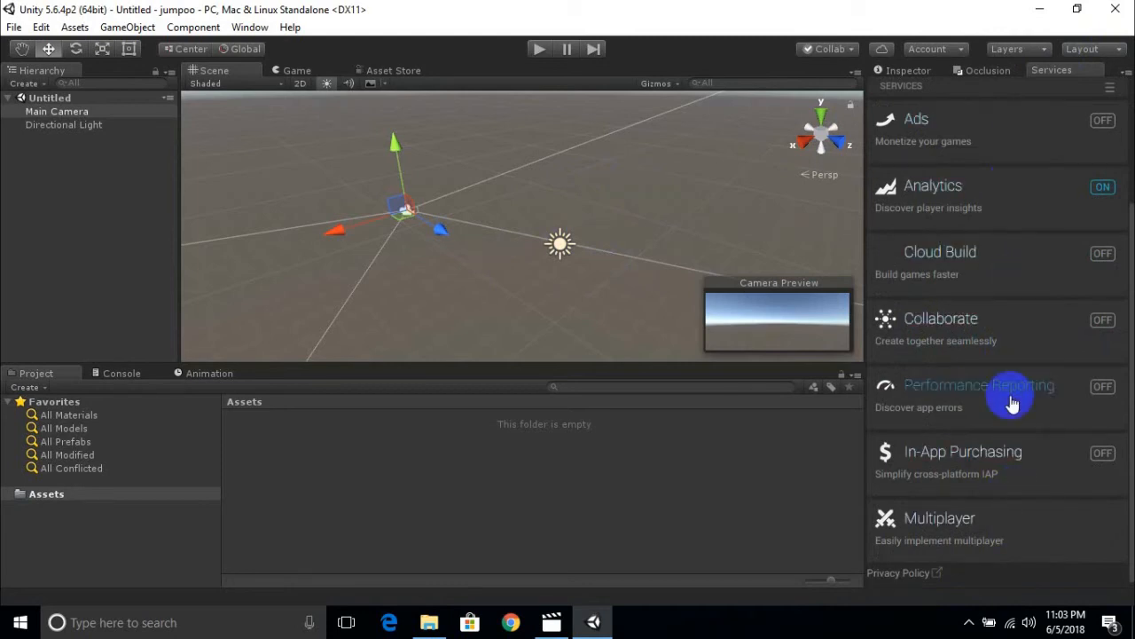
pyautogui.scroll(3, 1012, 428)
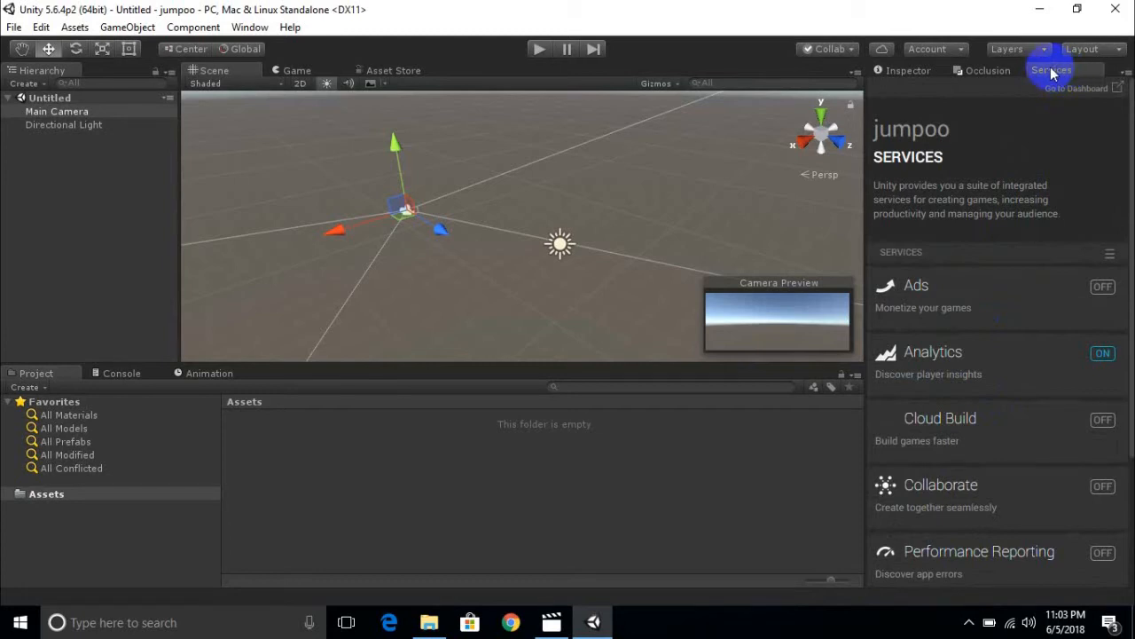
pyautogui.click(907, 73)
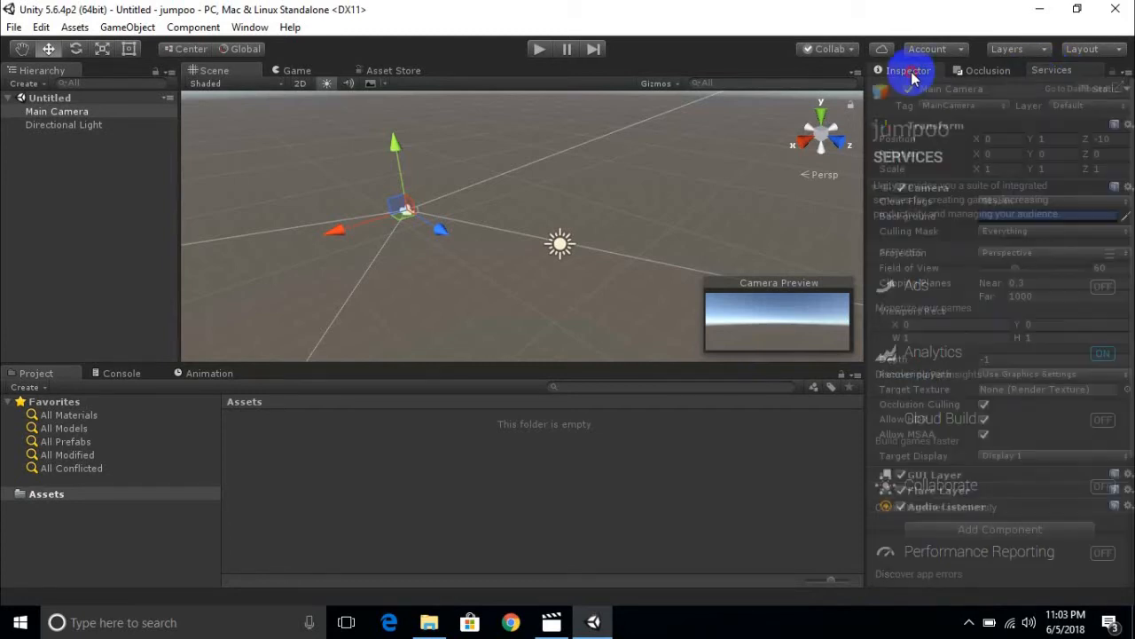
pyautogui.click(1056, 74)
pyautogui.click(903, 71)
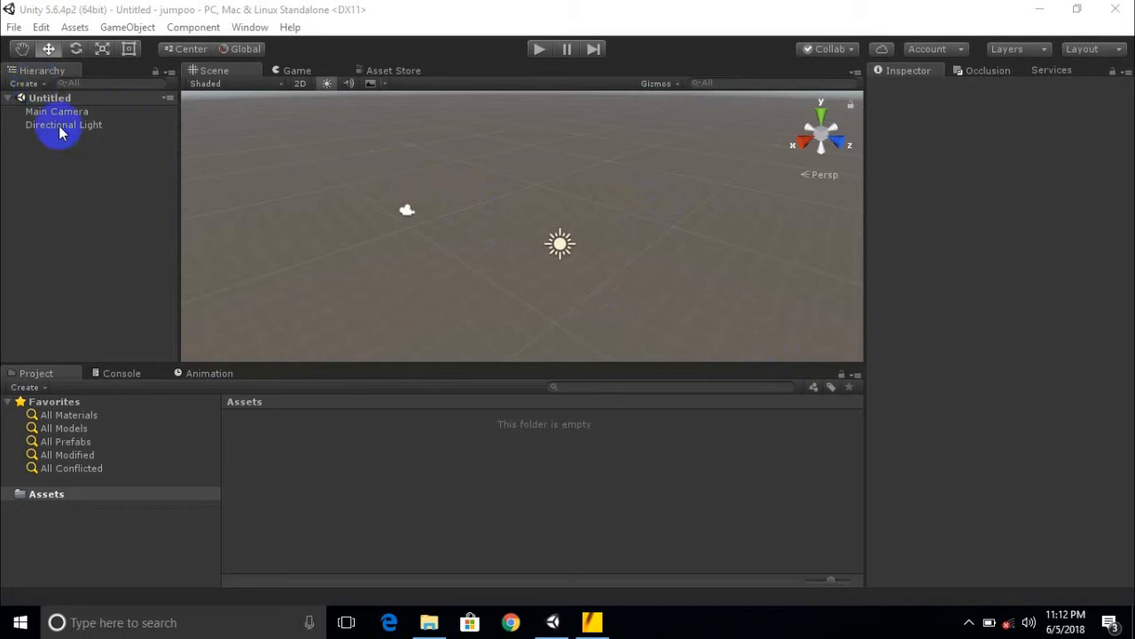
# Step: Add a 3D Cube object to the scene from the Hierarchy
pyautogui.rightClick(53, 162)
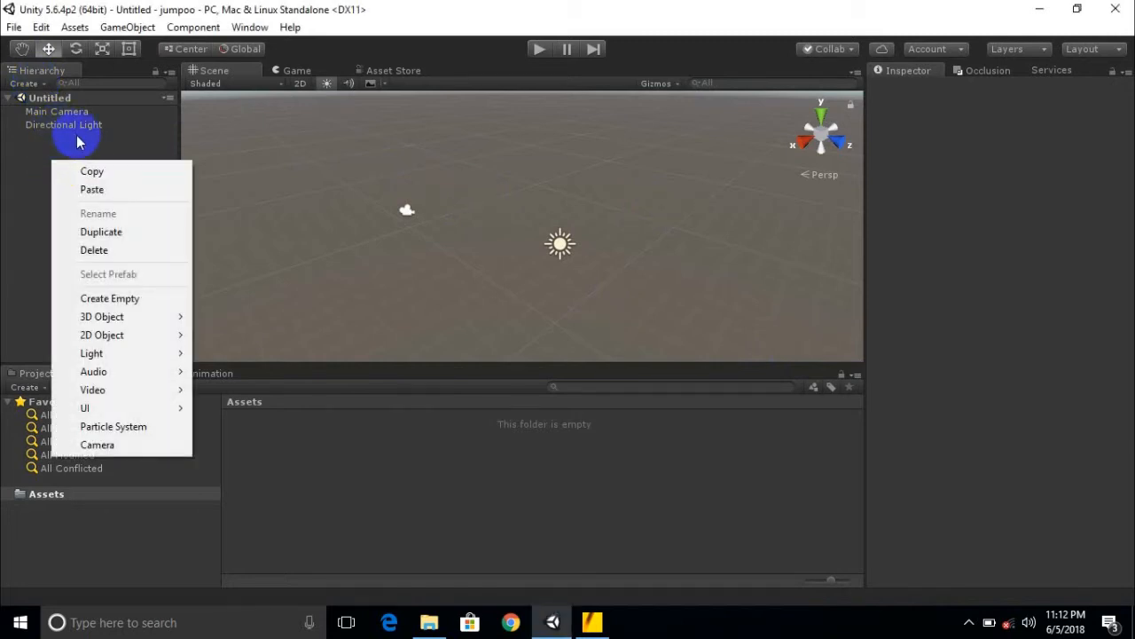
pyautogui.click(134, 297)
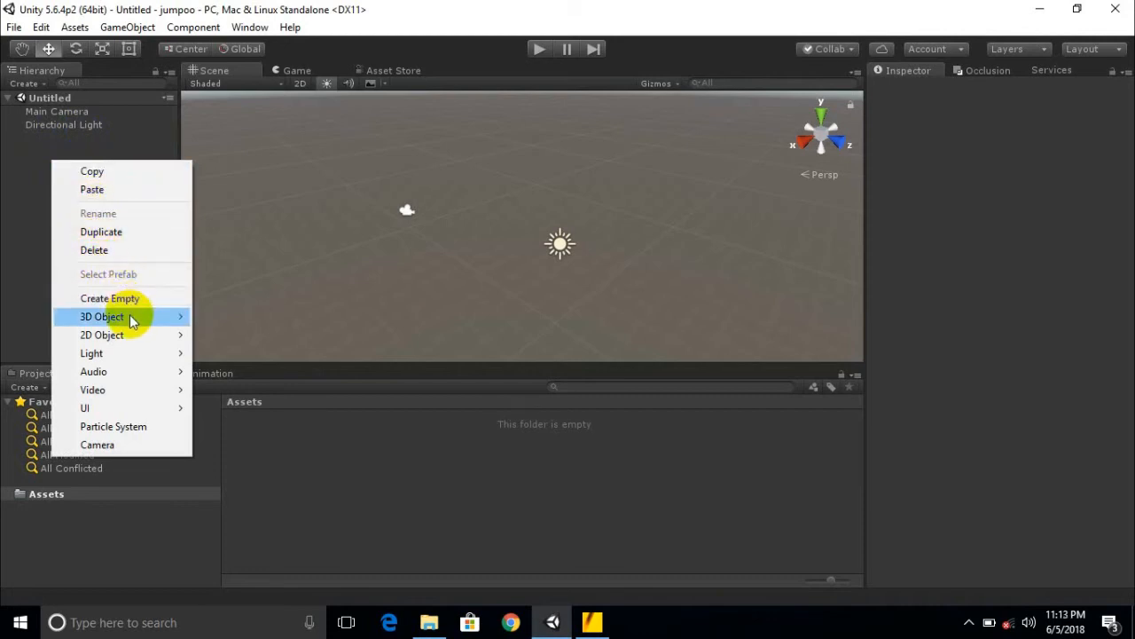
pyautogui.moveTo(131, 319)
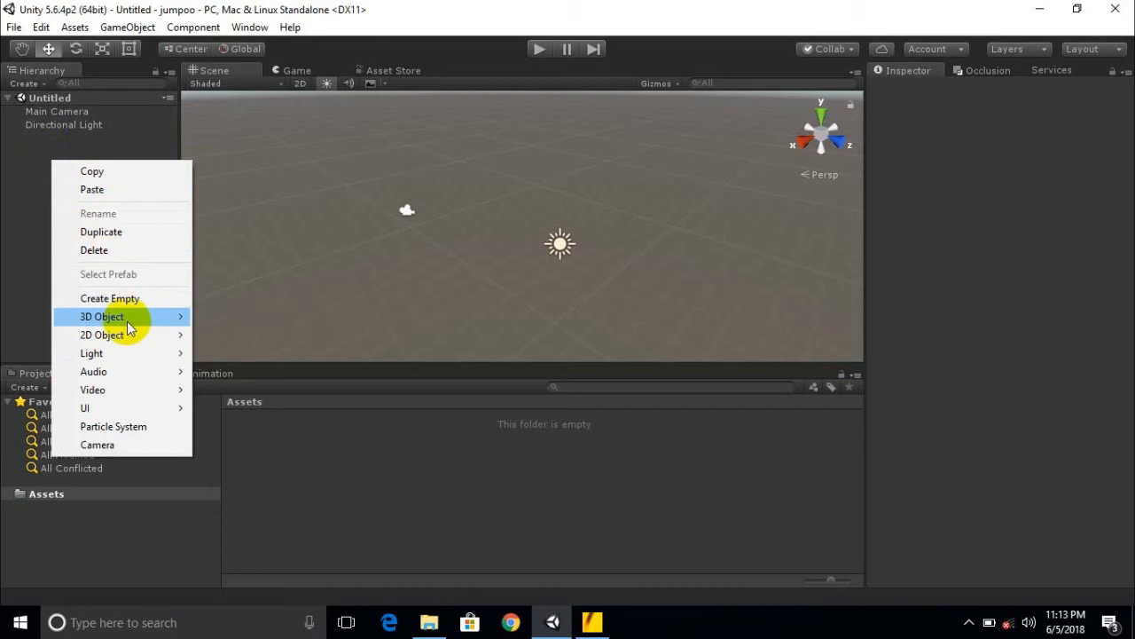
pyautogui.click(230, 319)
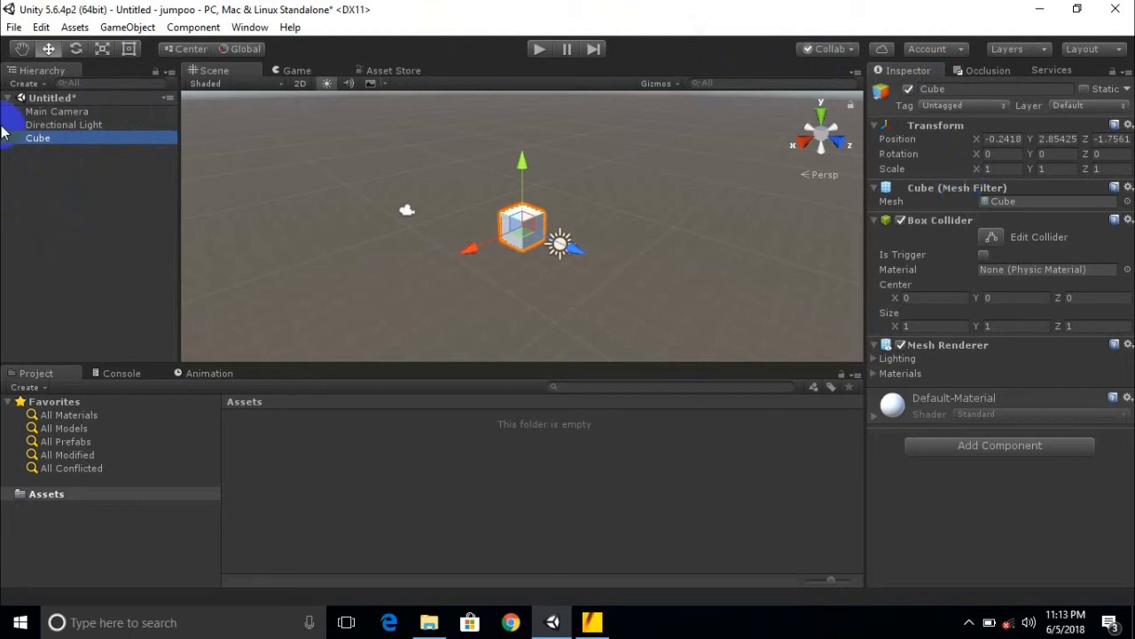
# Step: Collapse and re-expand the cube's Transform, Mesh Filter and Box Collider components in the Inspector
pyautogui.click(874, 125)
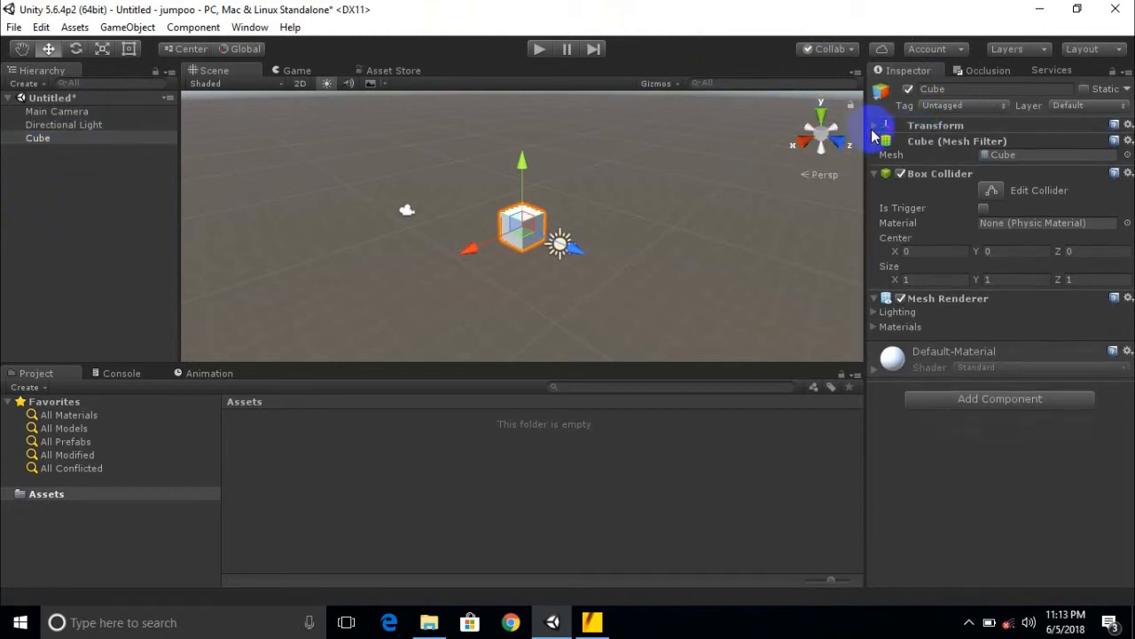
pyautogui.click(874, 141)
pyautogui.click(874, 157)
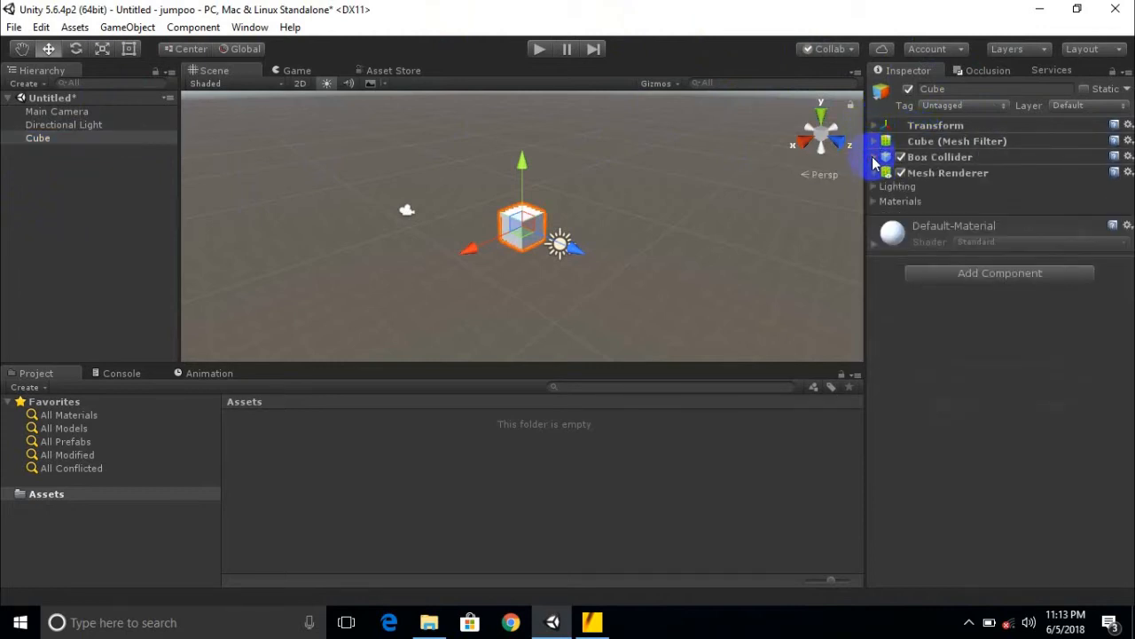
pyautogui.click(874, 159)
pyautogui.click(874, 141)
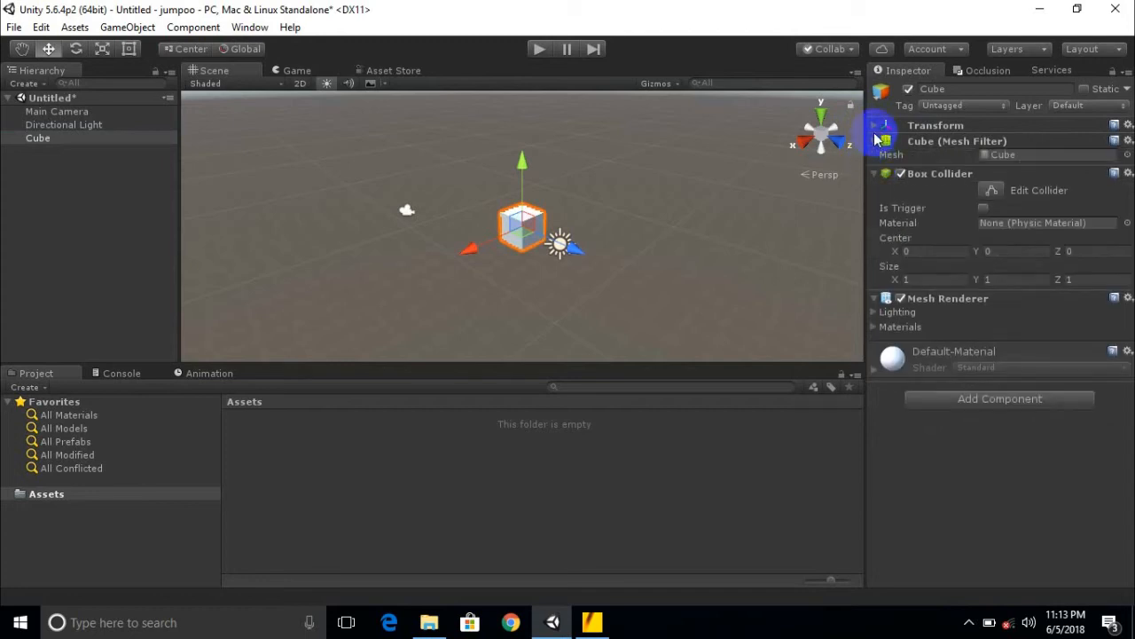
pyautogui.click(873, 125)
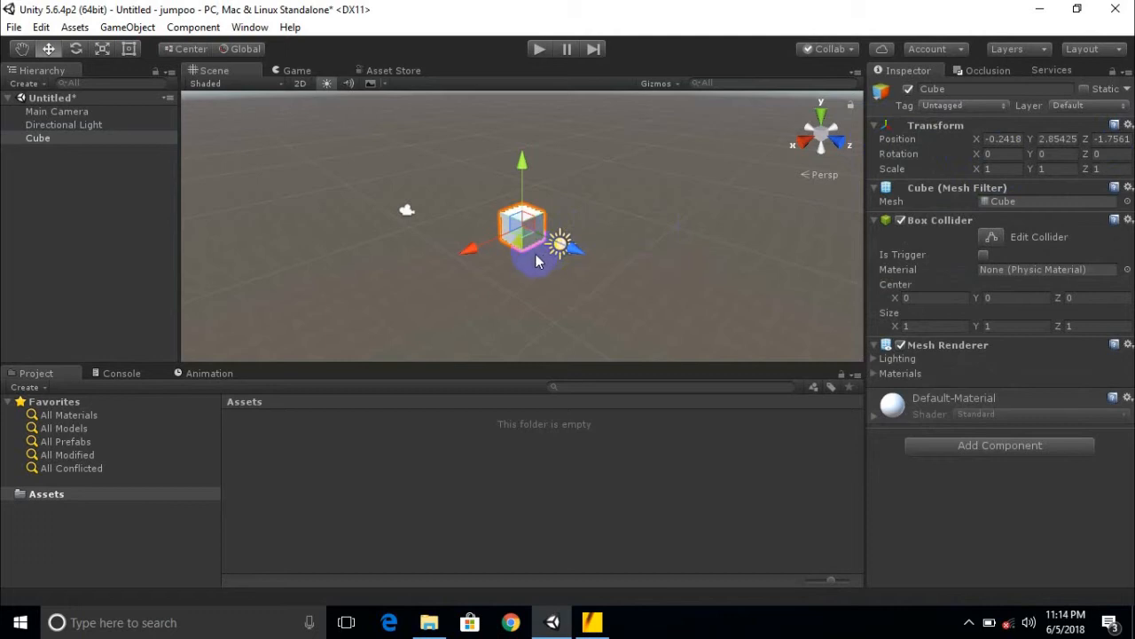
# Step: Show the Game view and set the cube's position to X 0, Y 0, Z 0
pyautogui.click(297, 73)
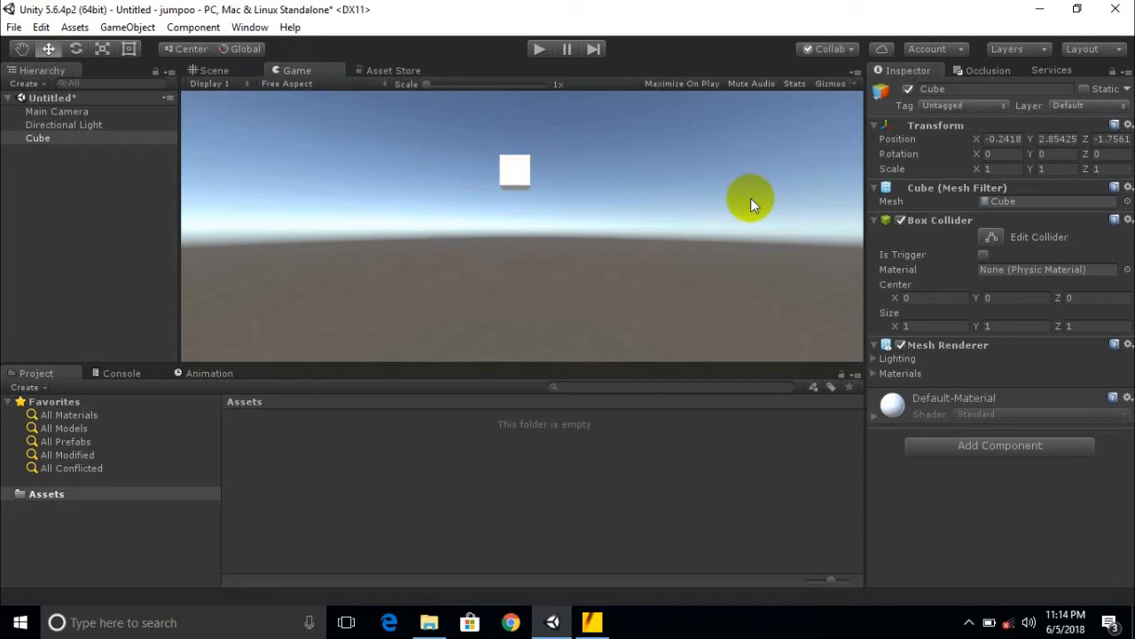
pyautogui.click(1002, 139)
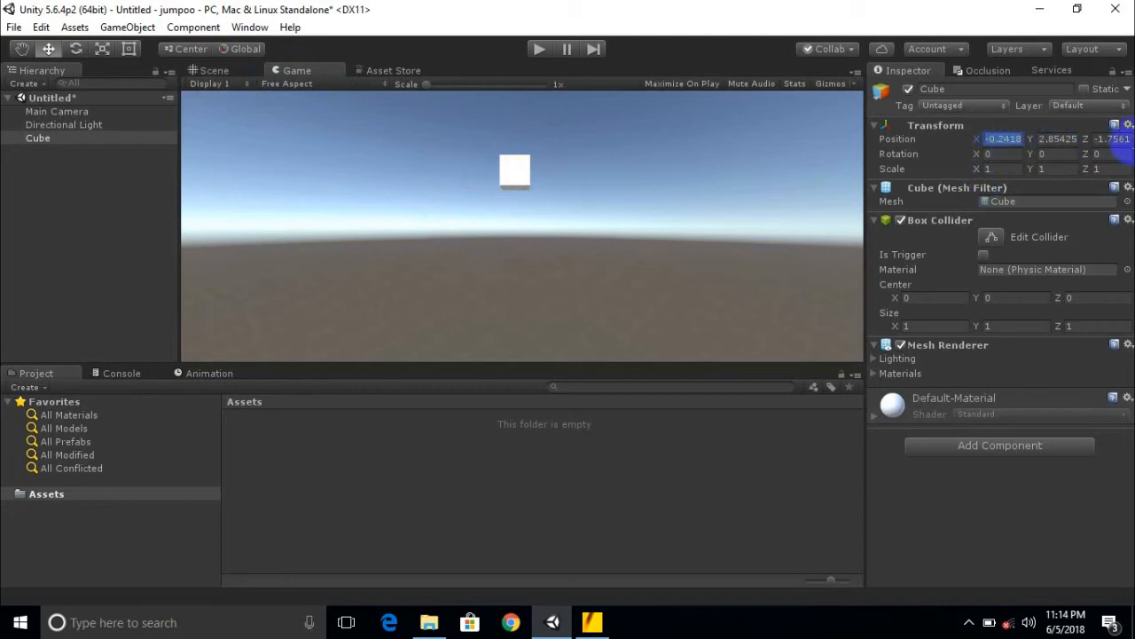
pyautogui.click(1007, 135)
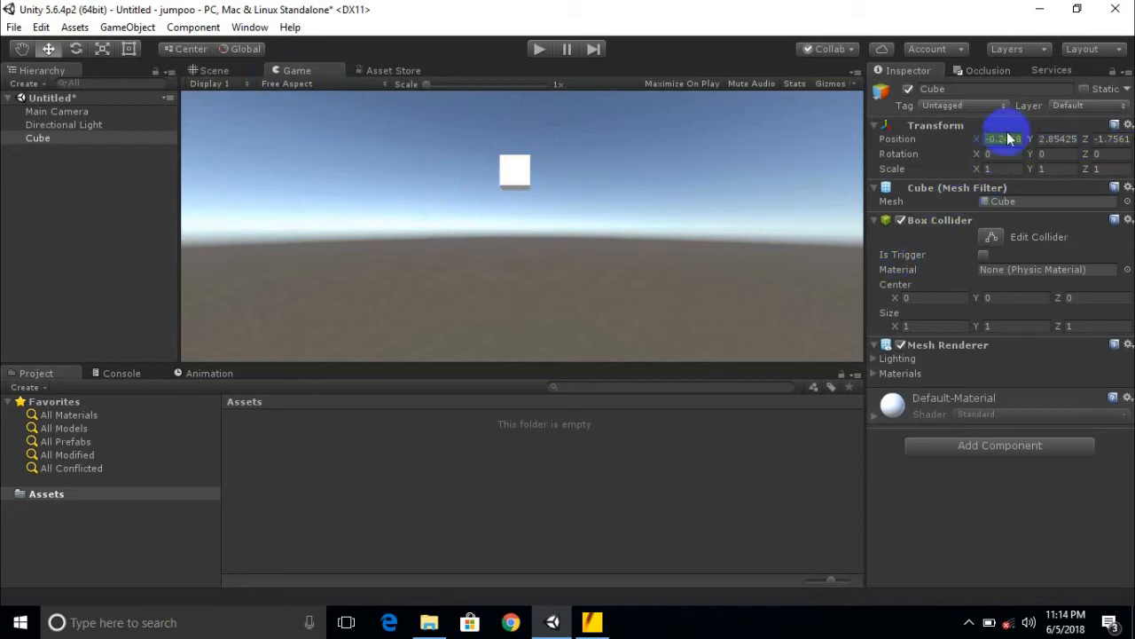
pyautogui.write('0')
pyautogui.click(1059, 140)
pyautogui.write('0')
pyautogui.click(1109, 139)
pyautogui.write('0')
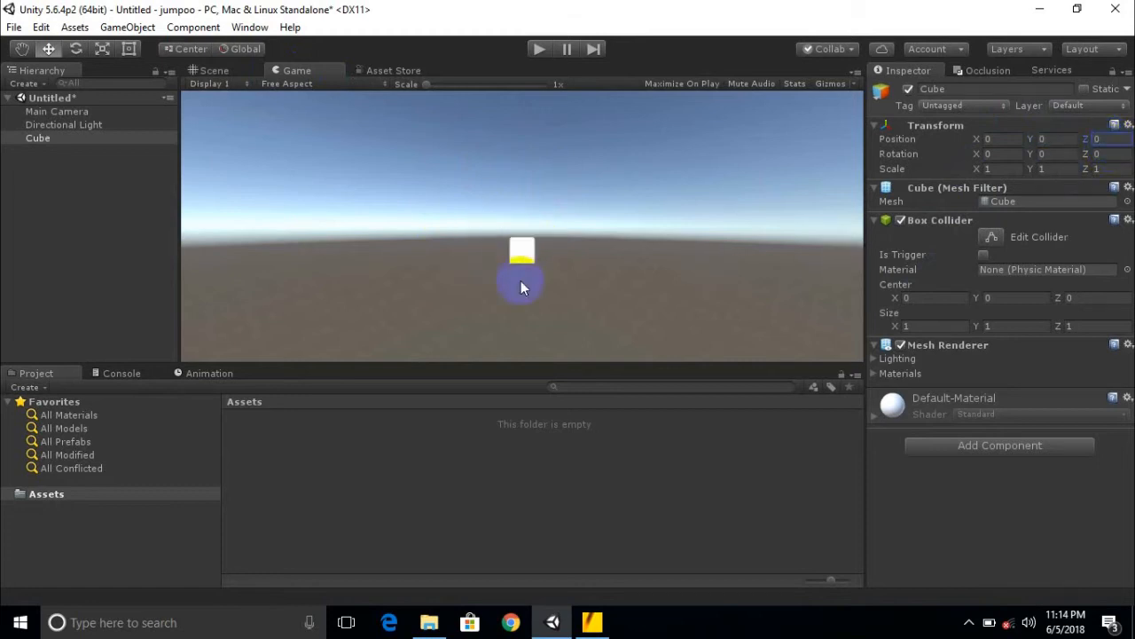
pyautogui.scroll(3, 519, 283)
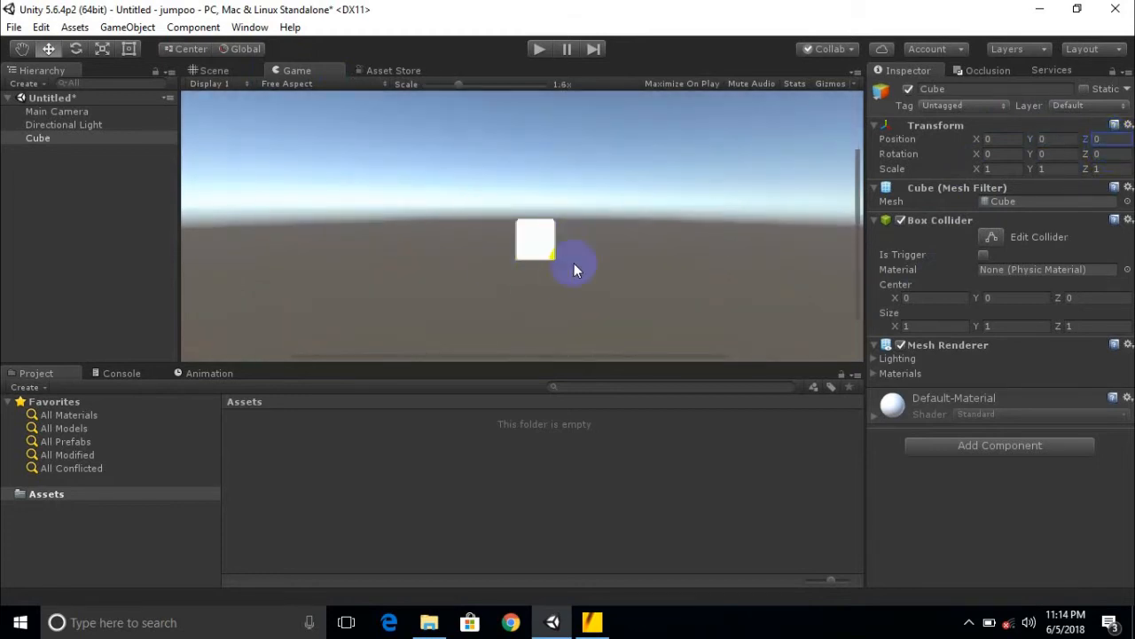
# Step: Return to the Scene view and look at the repositioned cube up close
pyautogui.click(206, 70)
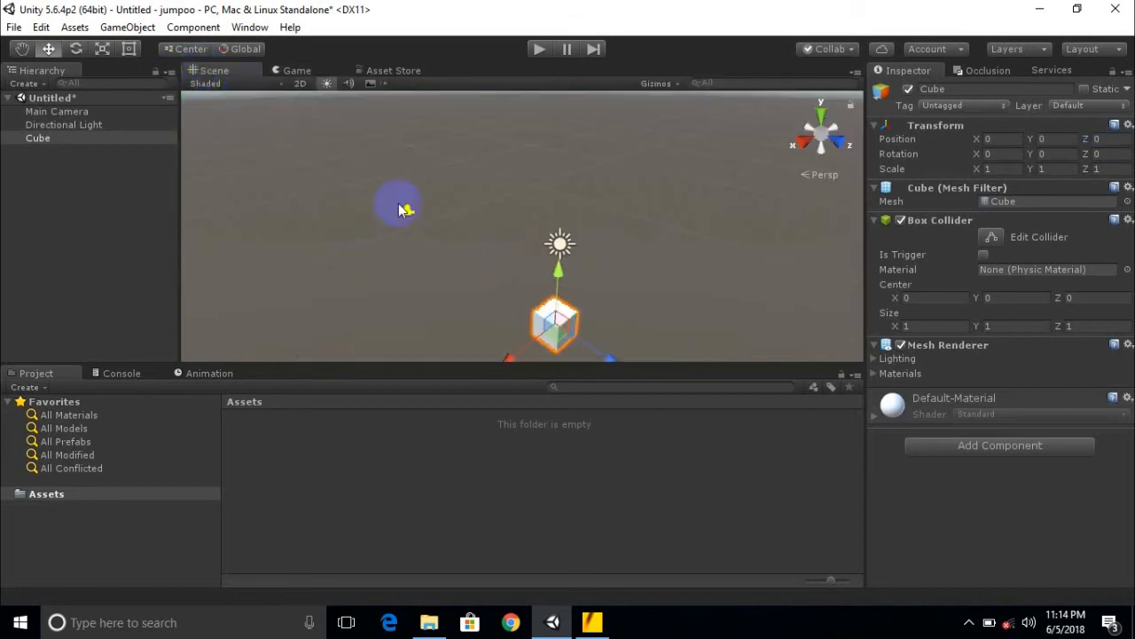
pyautogui.moveTo(480, 275); pyautogui.dragTo(428, 209, button='middle')
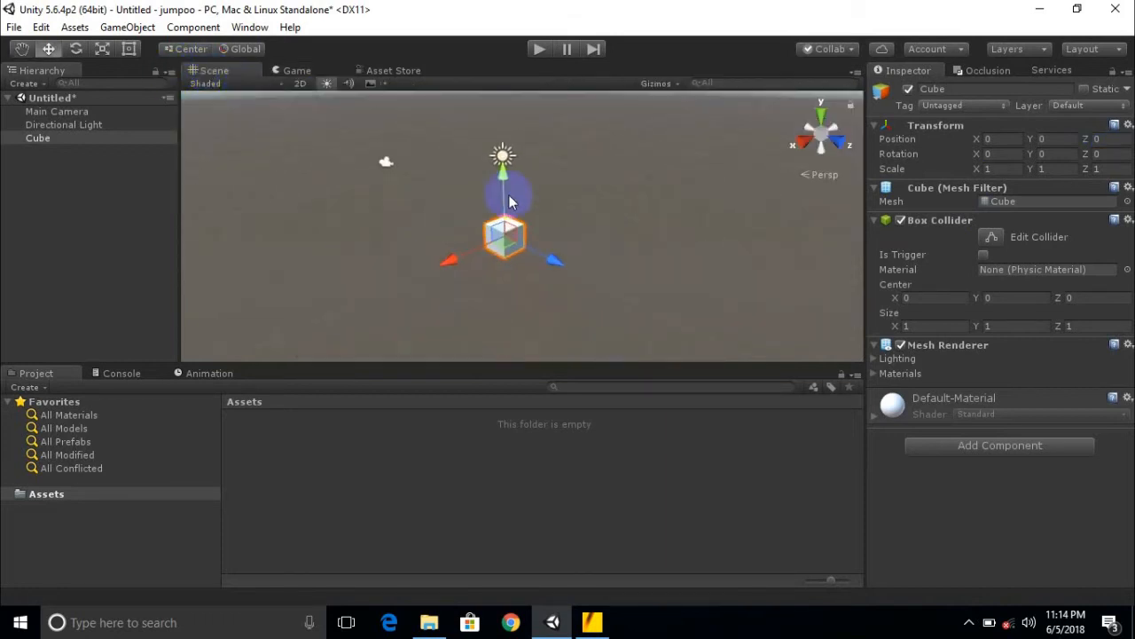
pyautogui.scroll(4, 490, 293)
pyautogui.scroll(8, 489, 287)
pyautogui.moveTo(536, 297); pyautogui.dragTo(620, 258, button='middle')
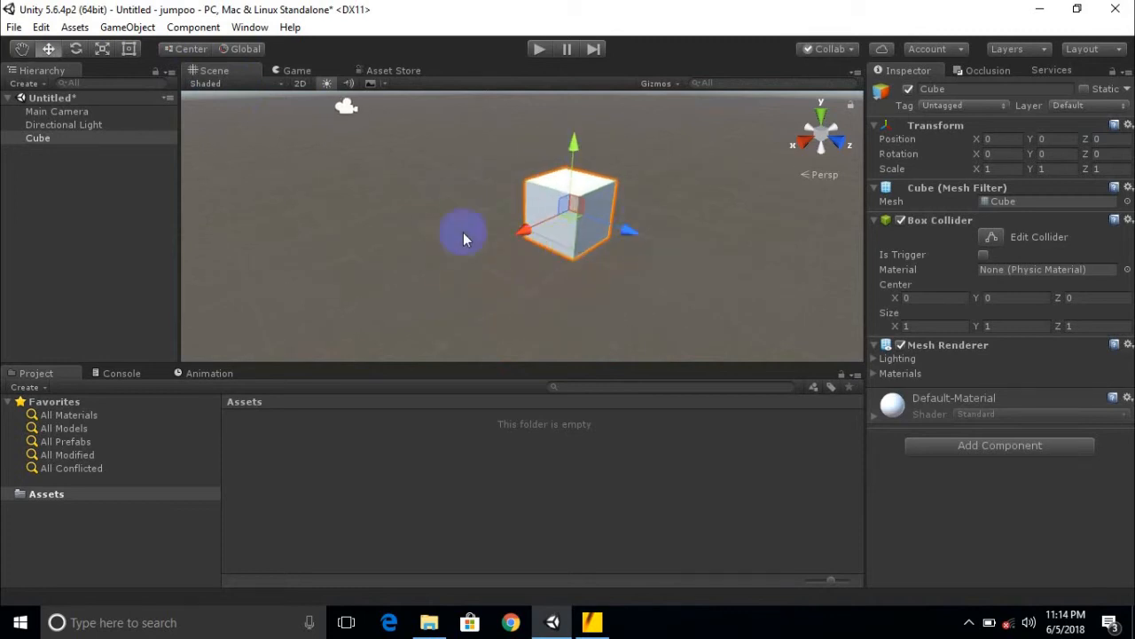
pyautogui.scroll(-5, 484, 251)
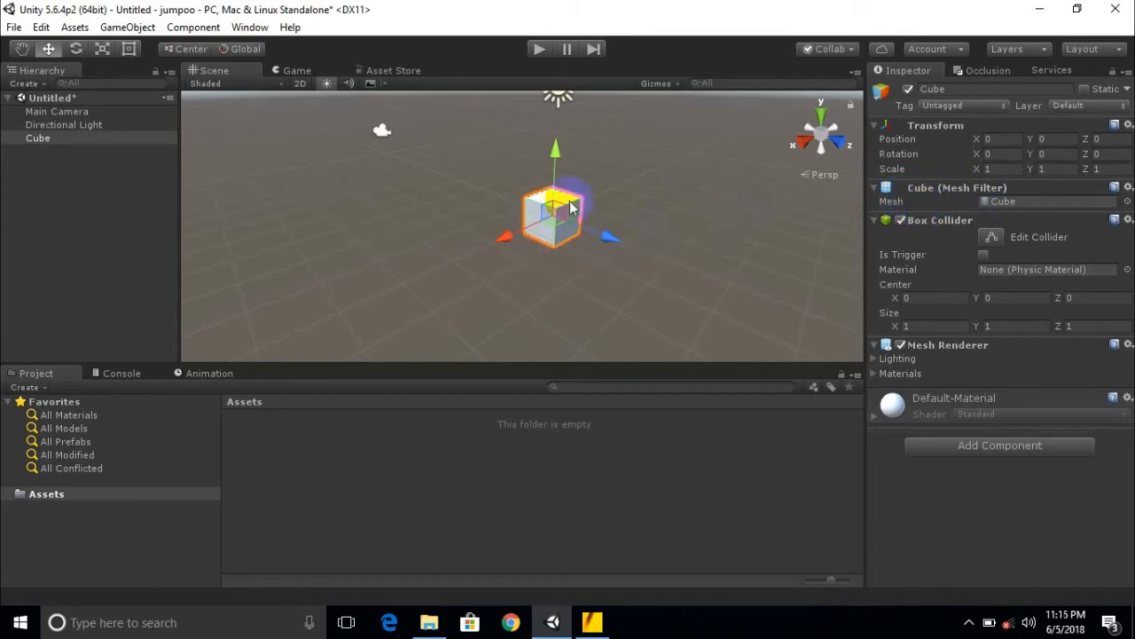
# Step: Try the Cylinder, Capsule, Sphere and Plane meshes in the cube's Mesh Filter, and restore the Cube mesh
pyautogui.click(1127, 201)
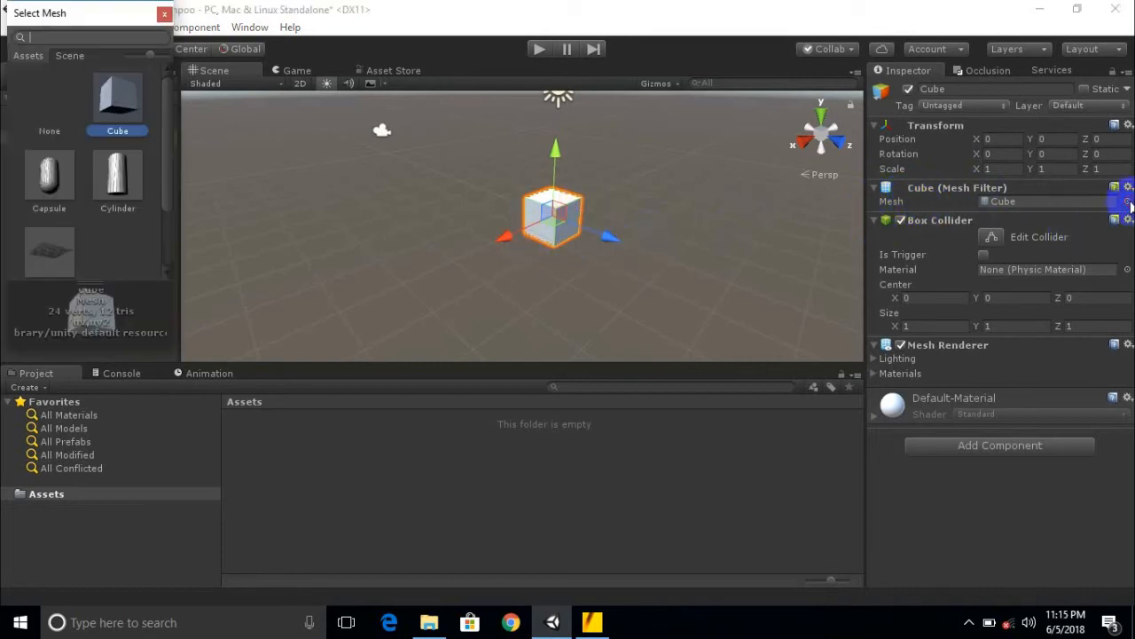
pyautogui.click(117, 195)
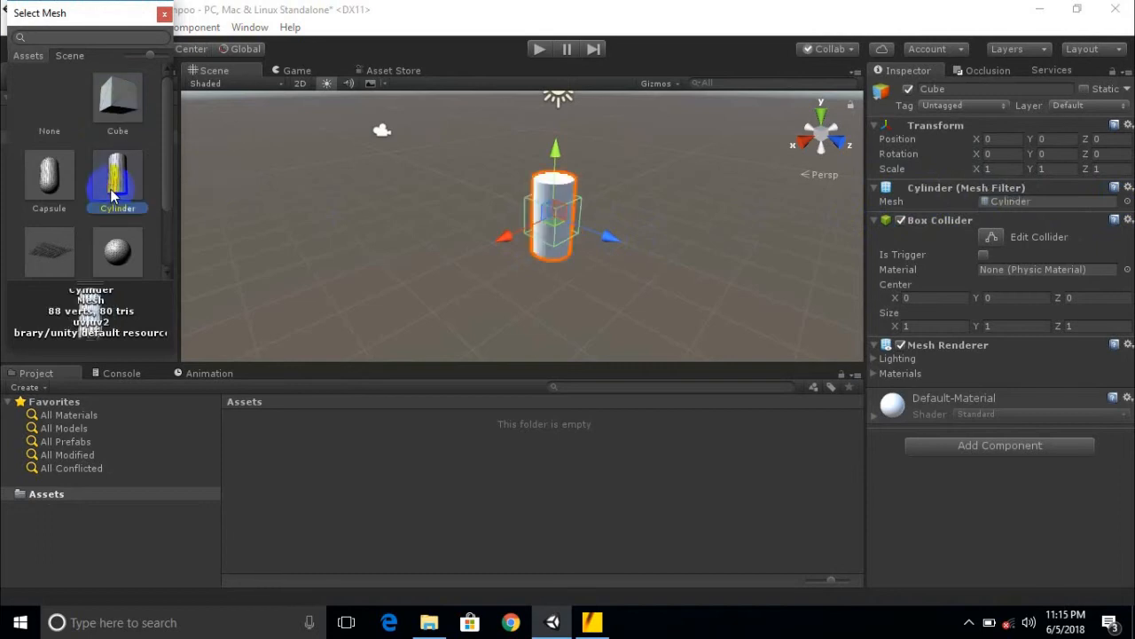
pyautogui.click(47, 174)
pyautogui.click(123, 273)
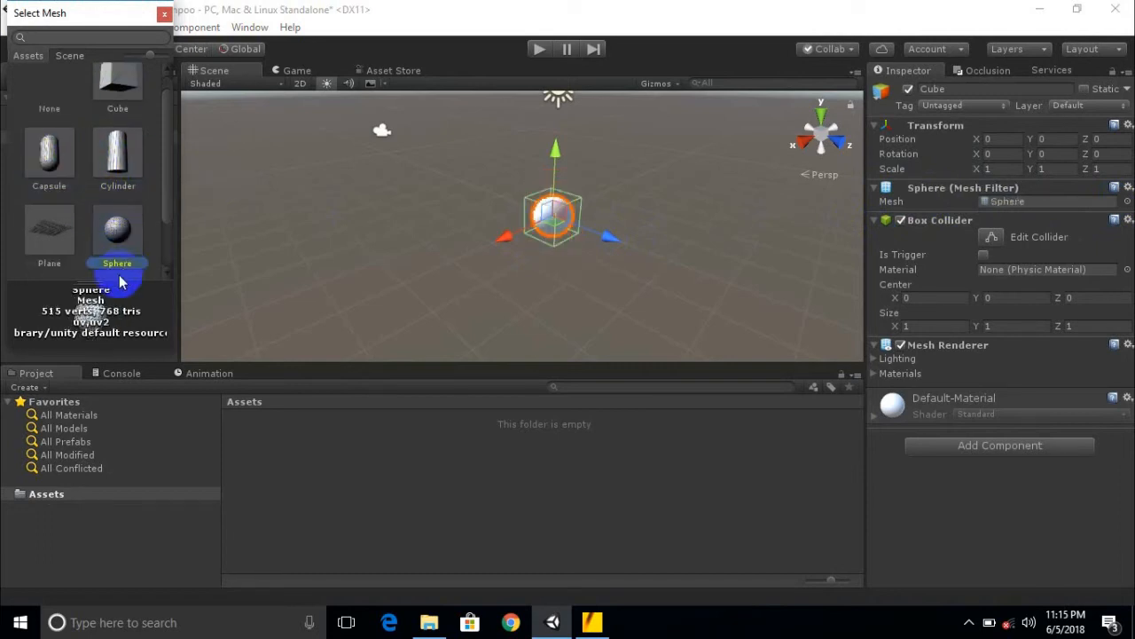
pyautogui.click(39, 238)
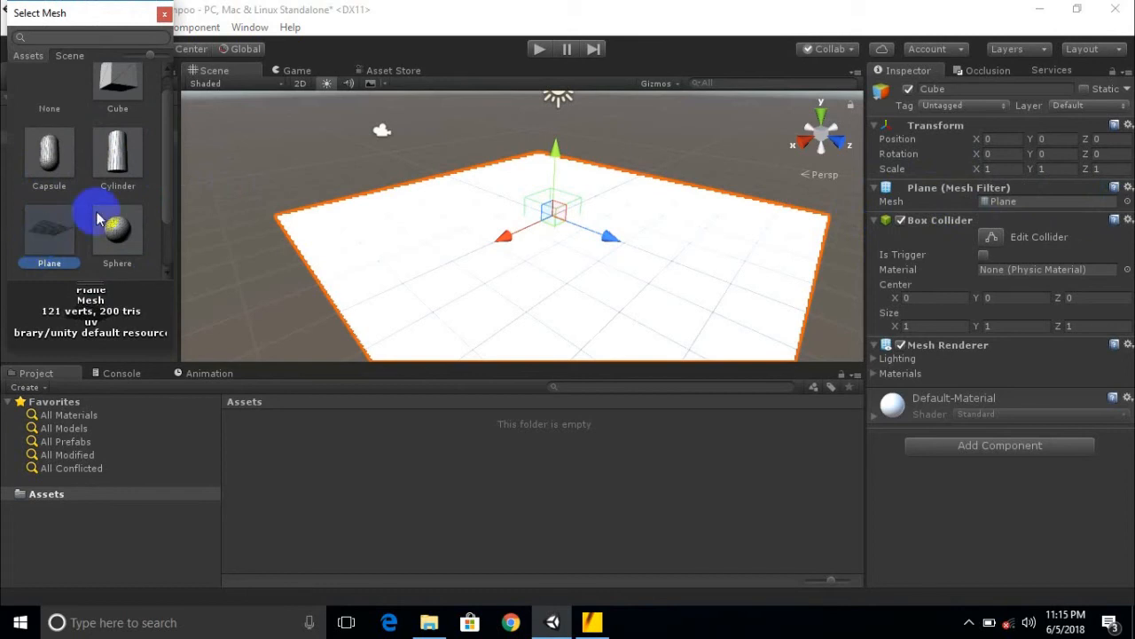
pyautogui.scroll(1, 98, 215)
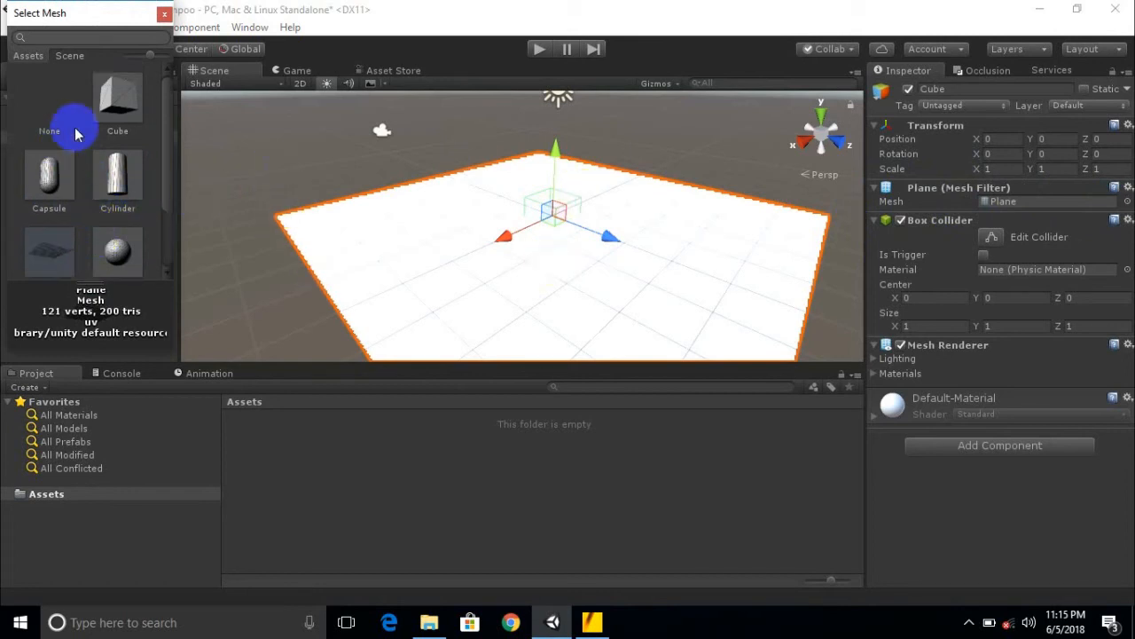
pyautogui.click(108, 109)
pyautogui.click(108, 109)
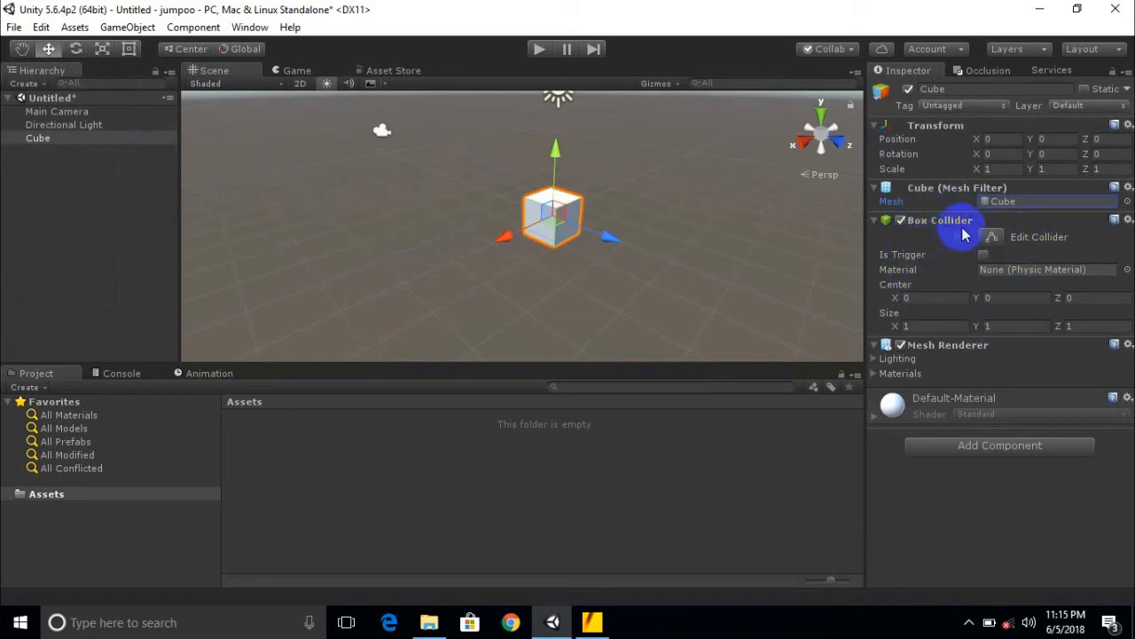
# Step: Examine the cube and its Box Collider outline closely from different angles in the Scene view
pyautogui.scroll(5, 572, 241)
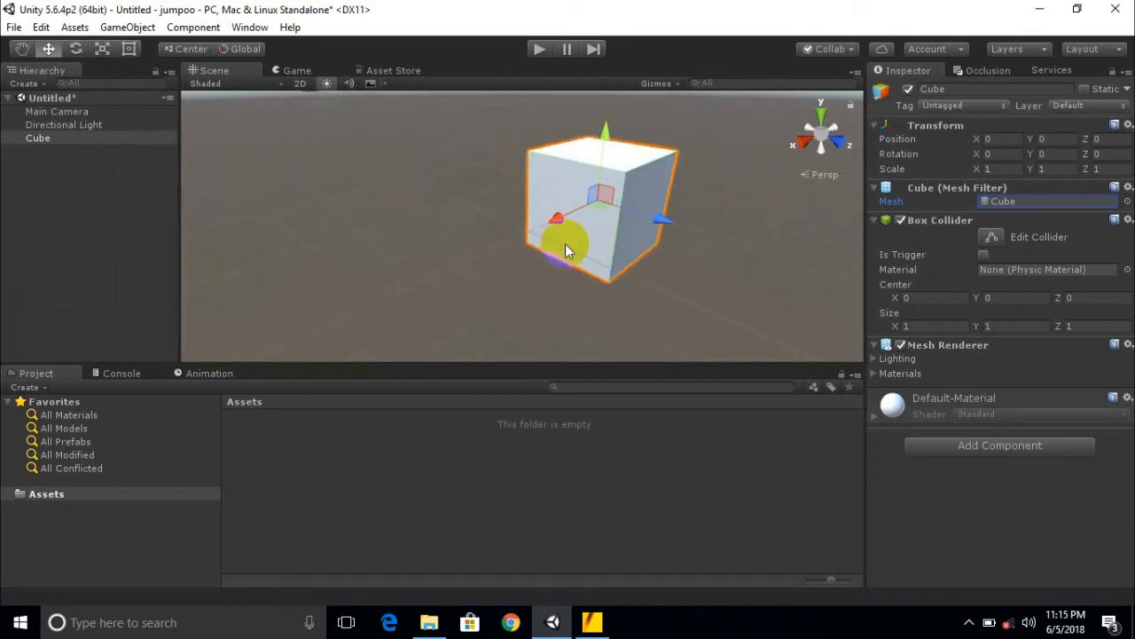
pyautogui.moveTo(634, 203); pyautogui.dragTo(722, 182, button='right')
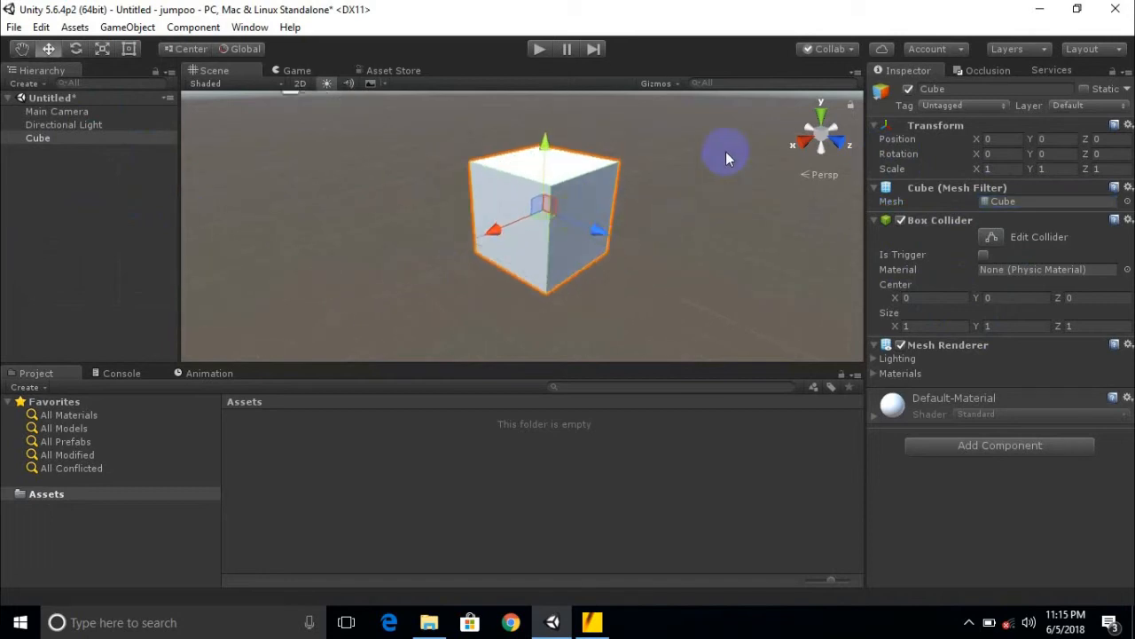
pyautogui.moveTo(598, 264); pyautogui.dragTo(650, 302, button='right')
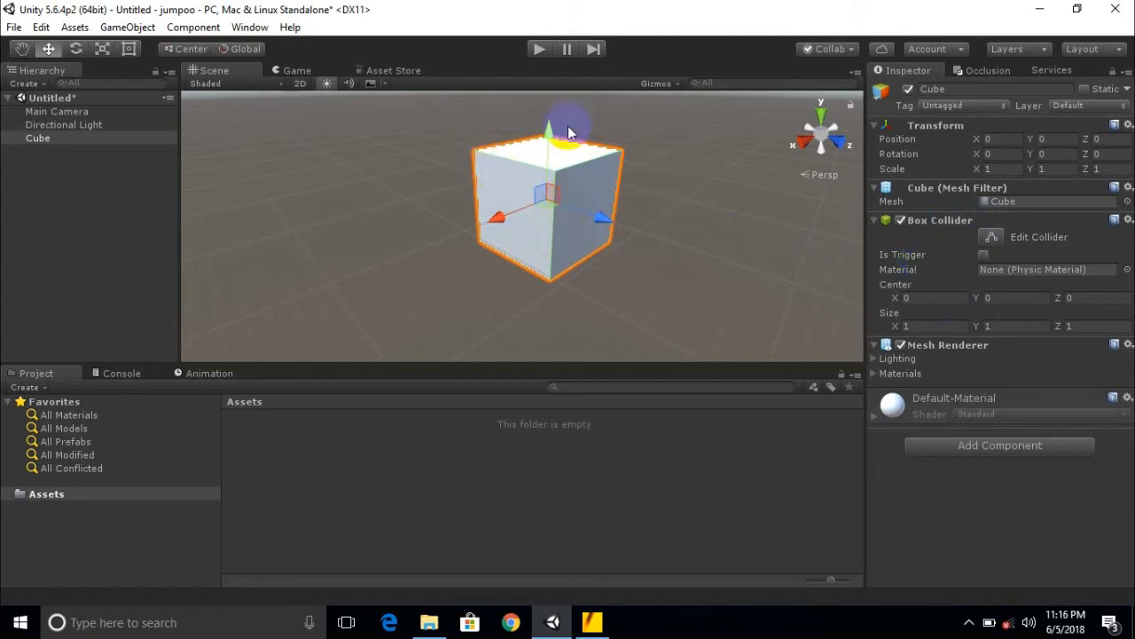
pyautogui.moveTo(549, 191); pyautogui.dragTo(528, 226, button='middle')
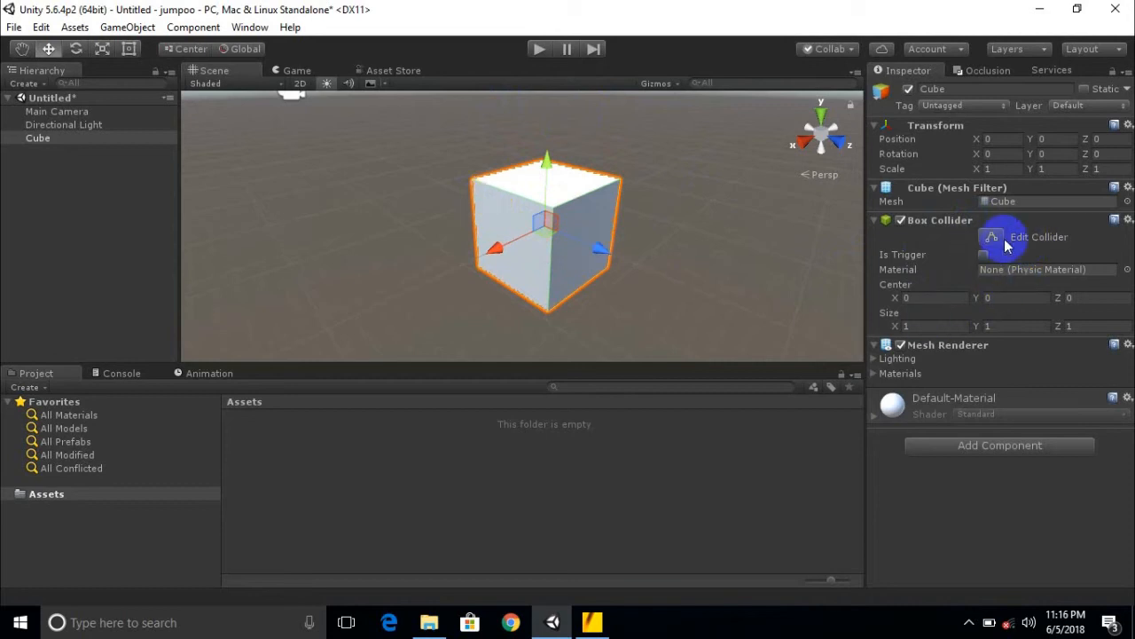
# Step: Enlarge the cube's Box Collider by its face handles to about 1.52 in Y and 1.69 in Z
pyautogui.click(992, 237)
pyautogui.scroll(3, 621, 301)
pyautogui.moveTo(617, 254); pyautogui.dragTo(695, 277)
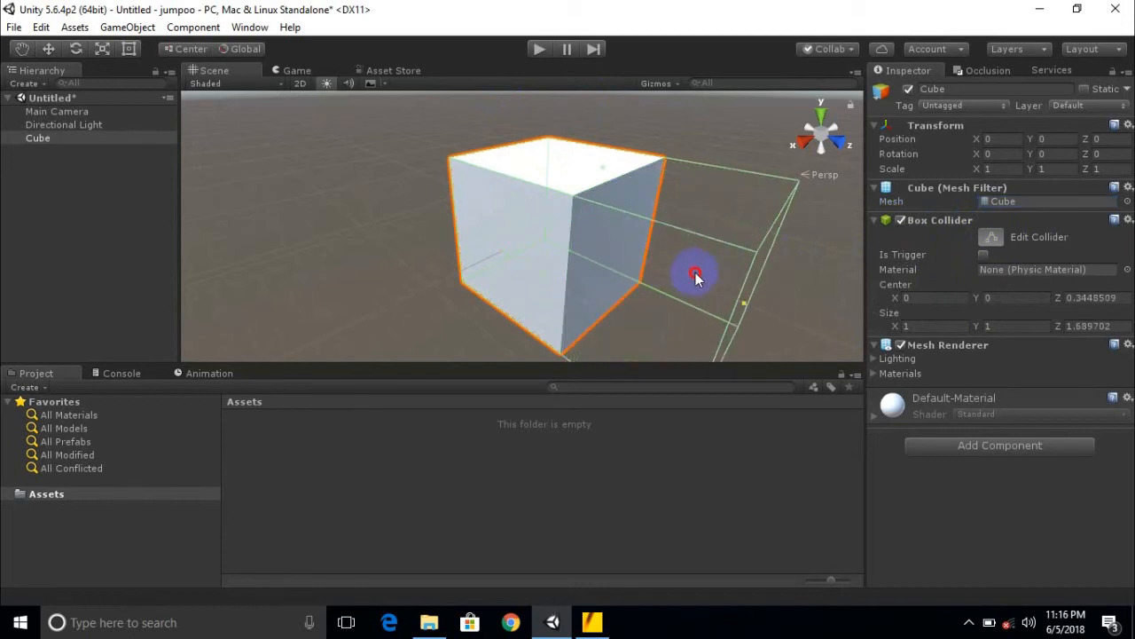
pyautogui.moveTo(603, 166); pyautogui.dragTo(580, 125)
pyautogui.scroll(-3, 603, 164)
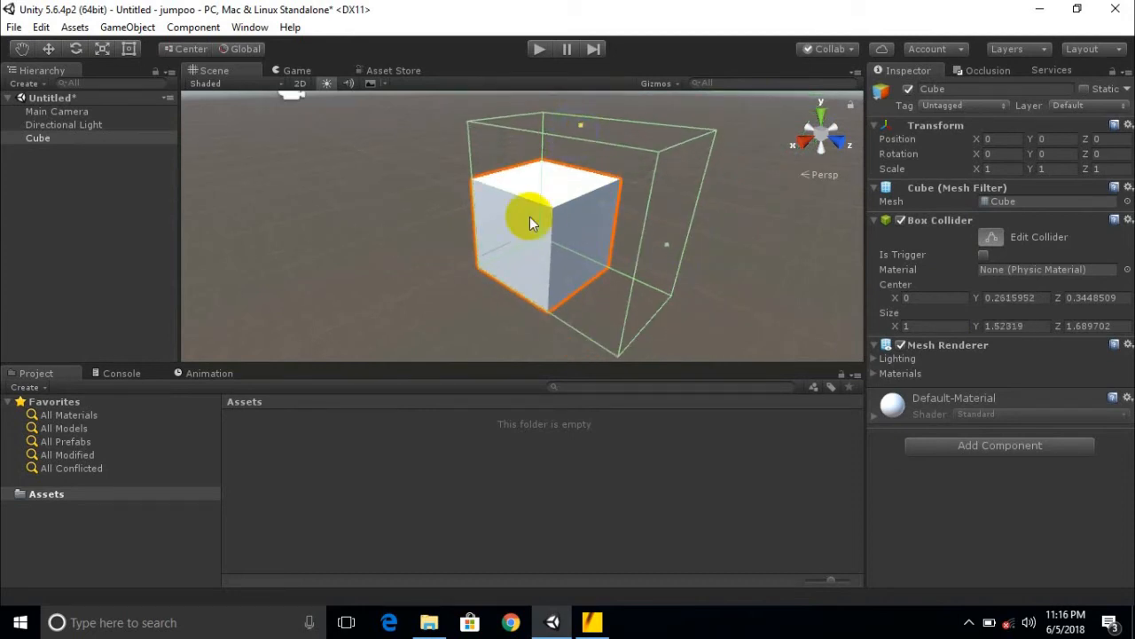
pyautogui.click(991, 238)
pyautogui.moveTo(628, 239); pyautogui.dragTo(567, 254)
pyautogui.click(993, 245)
pyautogui.click(512, 124)
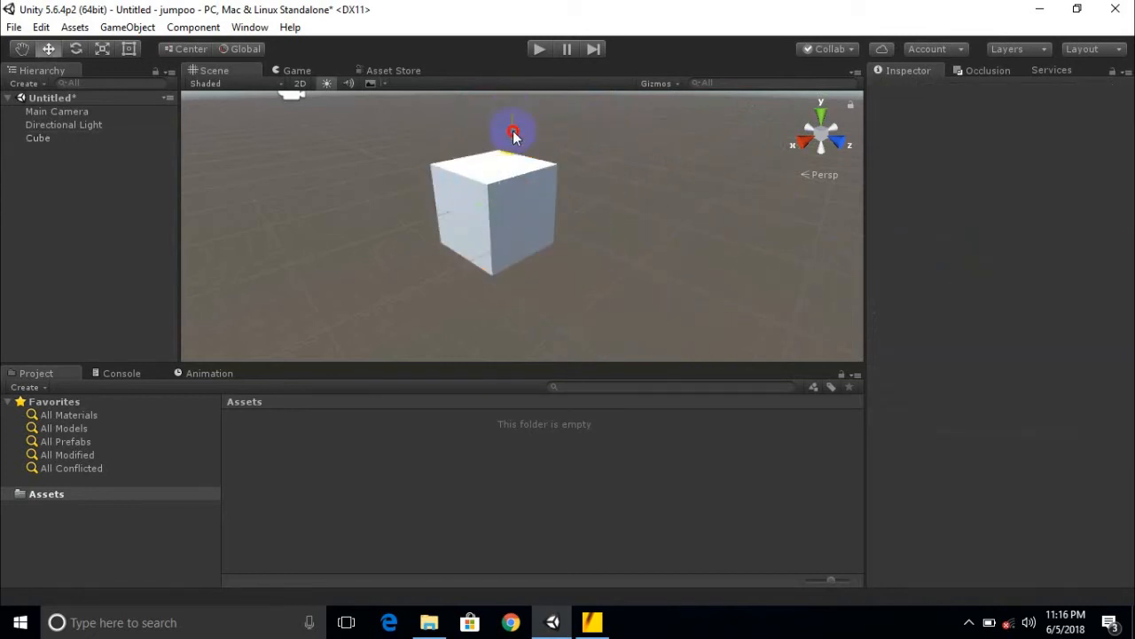
pyautogui.click(521, 202)
# Step: Undo the changes made to the cube's Box Collider
pyautogui.hotkey('ctrl', 'z')
pyautogui.hotkey('ctrl', 'z')
pyautogui.hotkey('ctrl', 'z')
pyautogui.hotkey('ctrl', 'z')
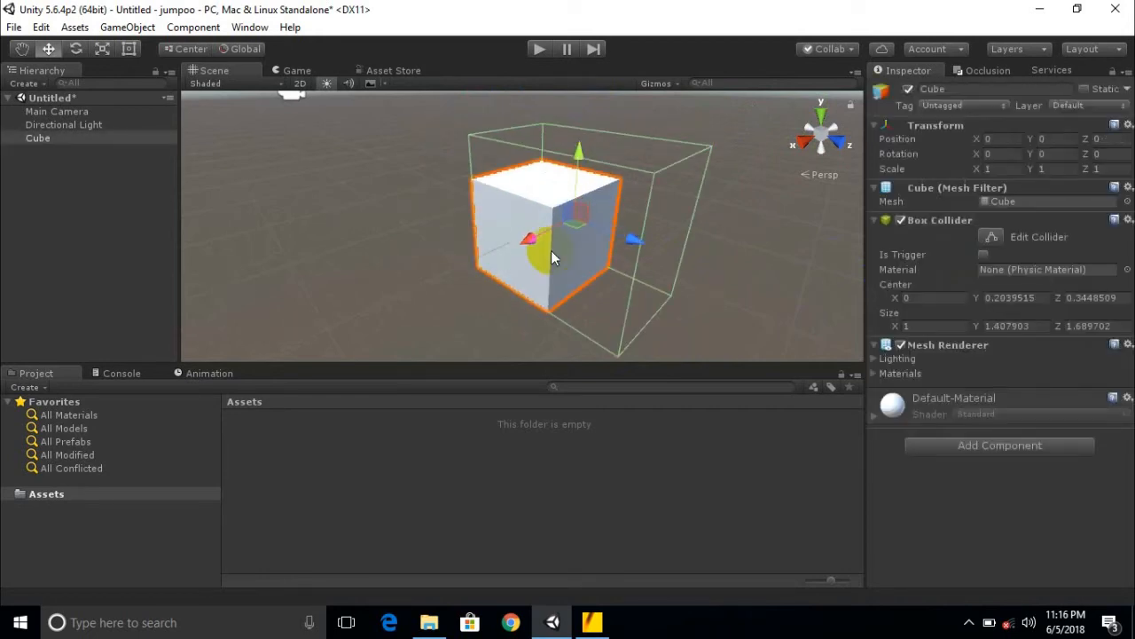
pyautogui.hotkey('ctrl', 'z')
pyautogui.hotkey('ctrl', 'z')
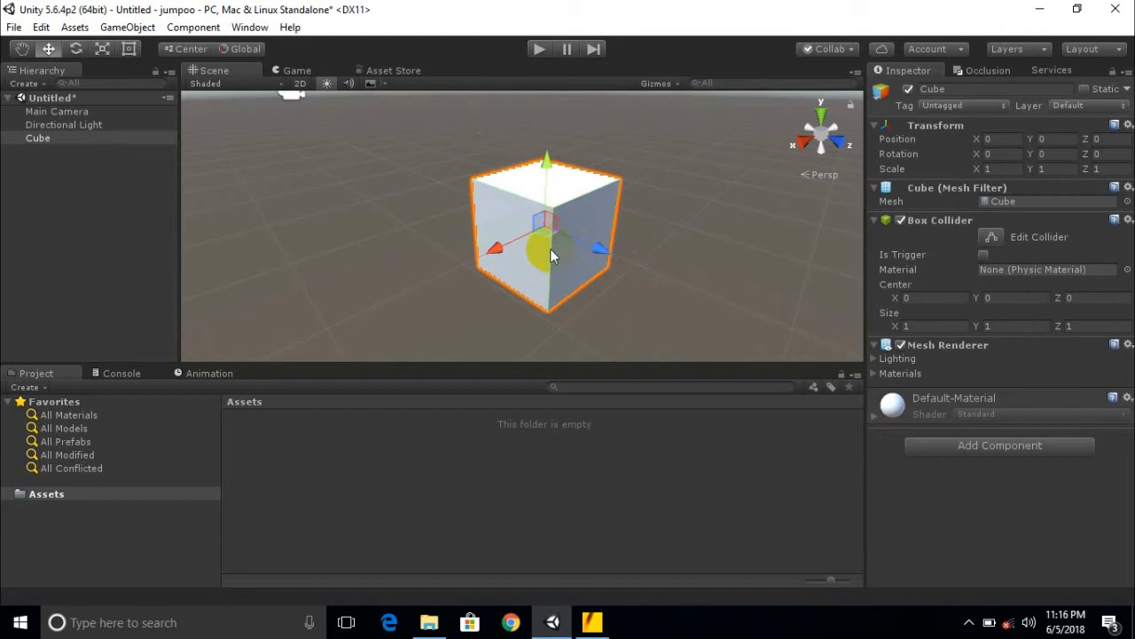
# Step: View the physic materials available for the cube's Box Collider and close the selection without assigning one
pyautogui.scroll(-2, 390, 234)
pyautogui.scroll(4, 584, 277)
pyautogui.moveTo(715, 281); pyautogui.dragTo(693, 260, button='middle')
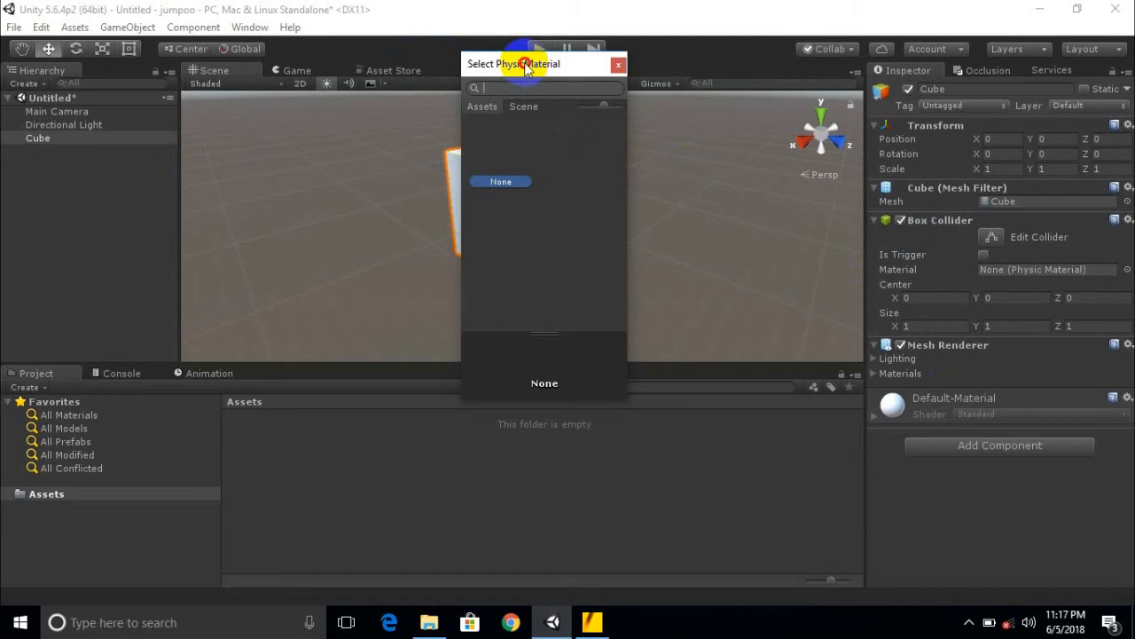
pyautogui.moveTo(527, 68); pyautogui.dragTo(509, 71)
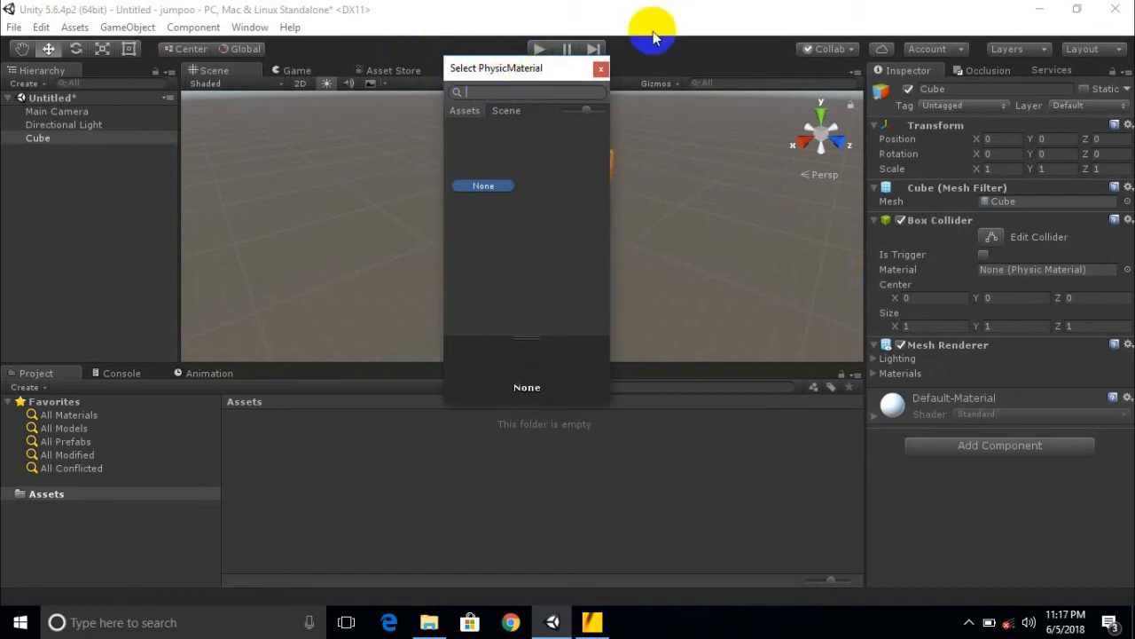
pyautogui.click(600, 70)
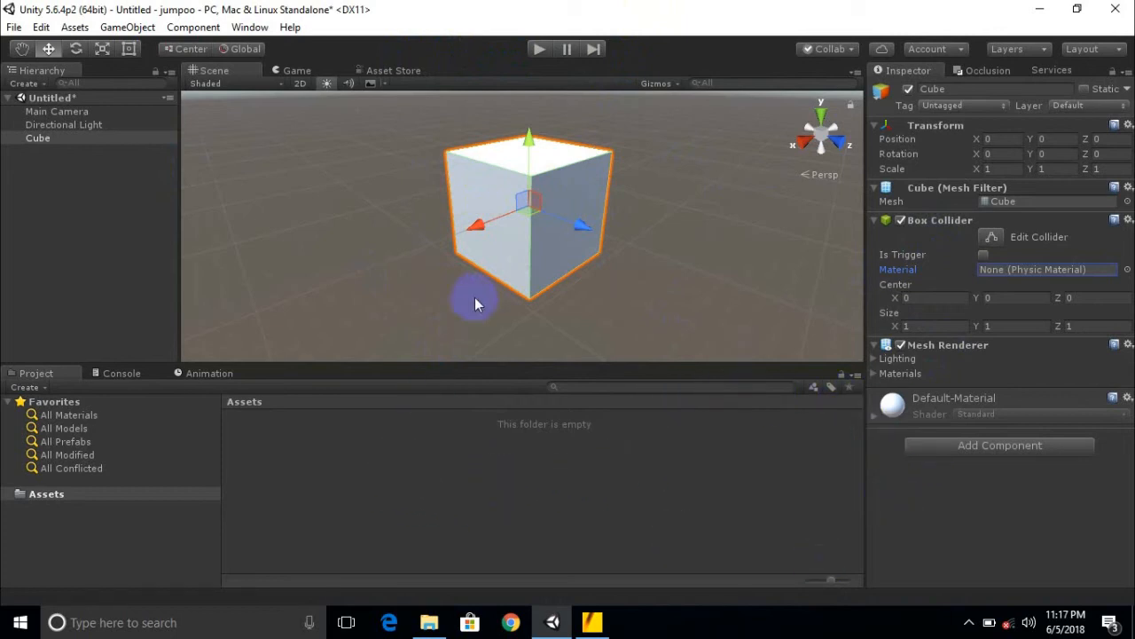
# Step: Create a new material in the Assets folder and name it cube1material
pyautogui.rightClick(319, 468)
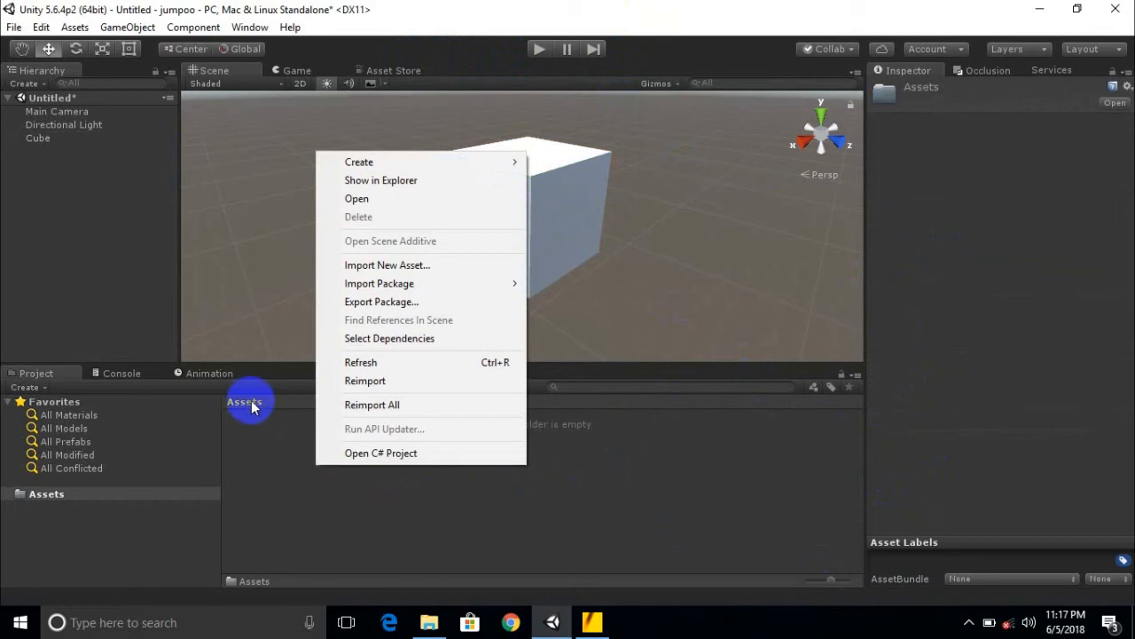
pyautogui.moveTo(502, 157)
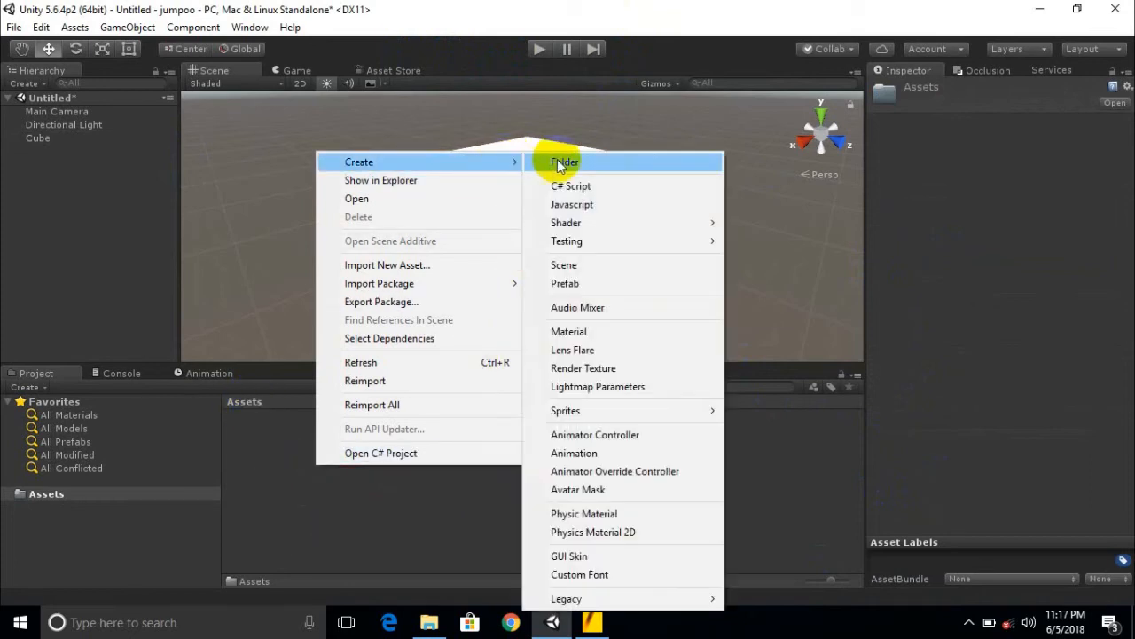
pyautogui.click(625, 332)
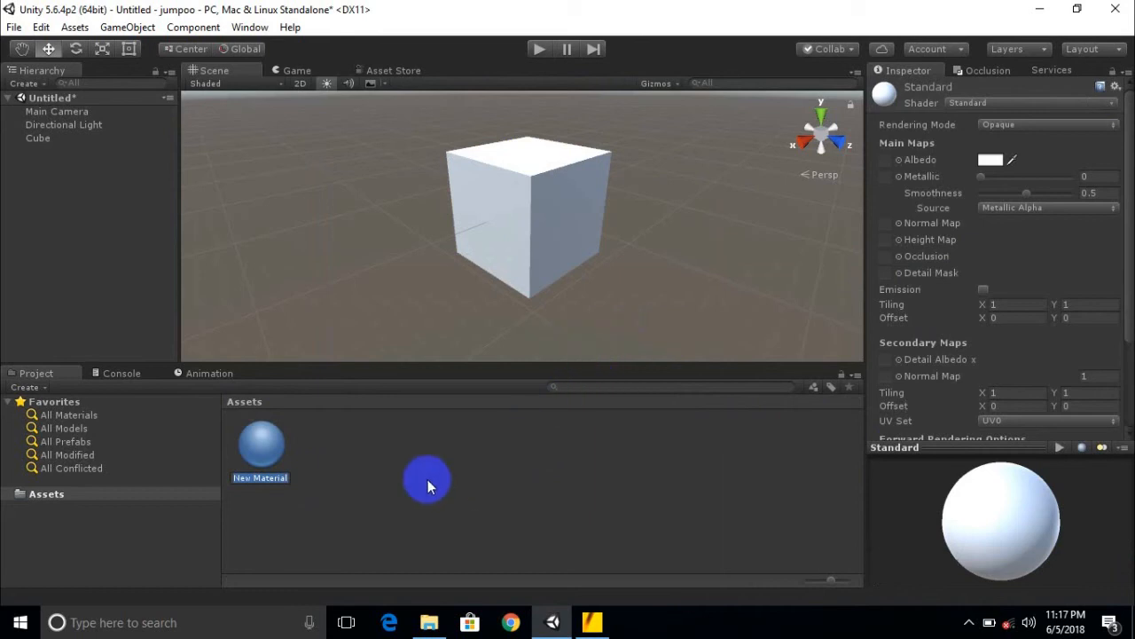
pyautogui.write('cube')
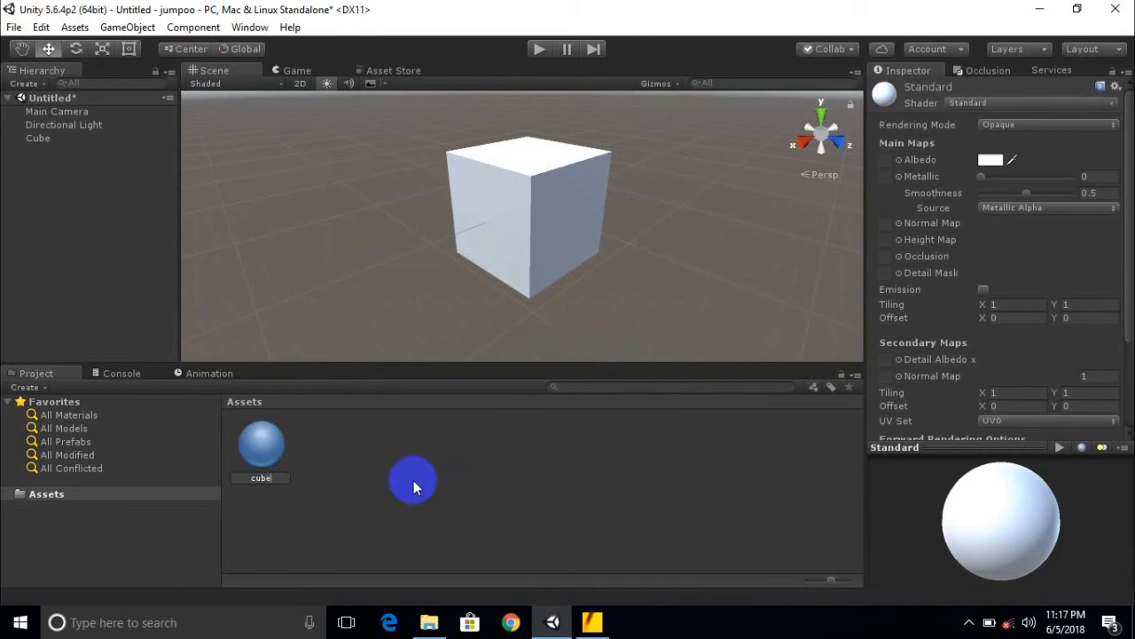
pyautogui.write('1me')
pyautogui.write('terial')
pyautogui.press('Return')
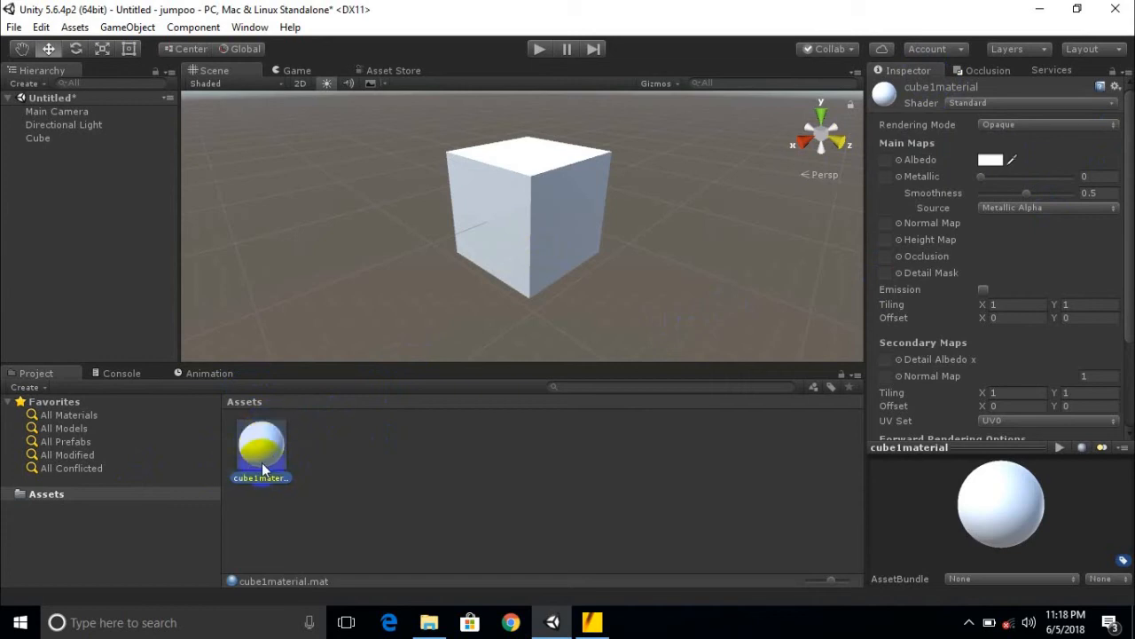
# Step: Look through the shader choices and the remaining settings of cube1material, keeping the Standard shader
pyautogui.click(1013, 161)
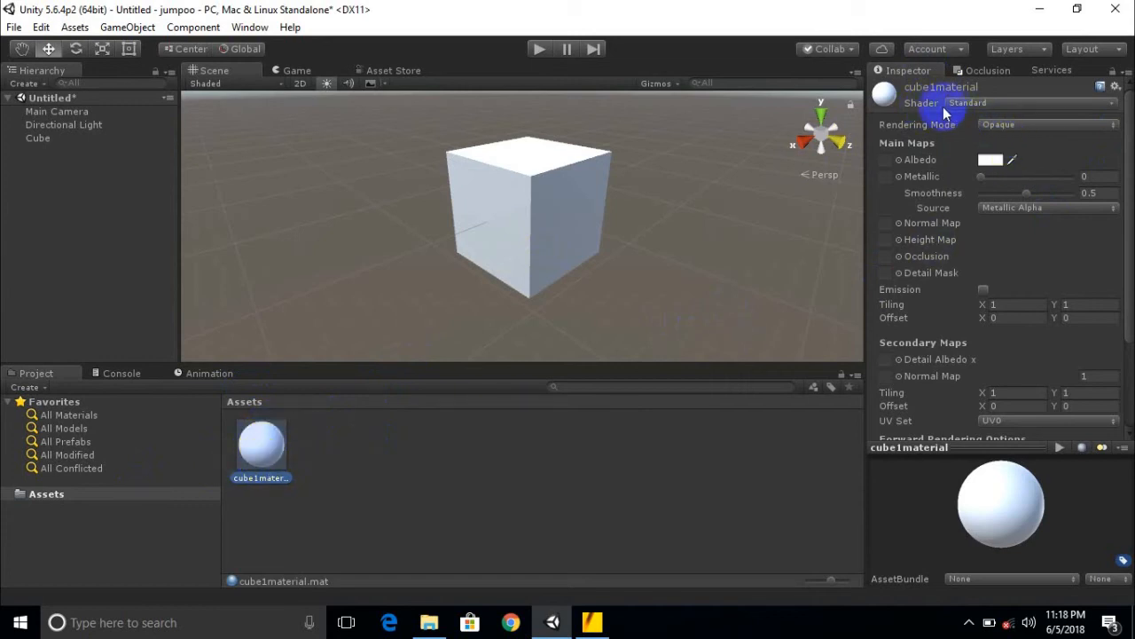
pyautogui.click(971, 104)
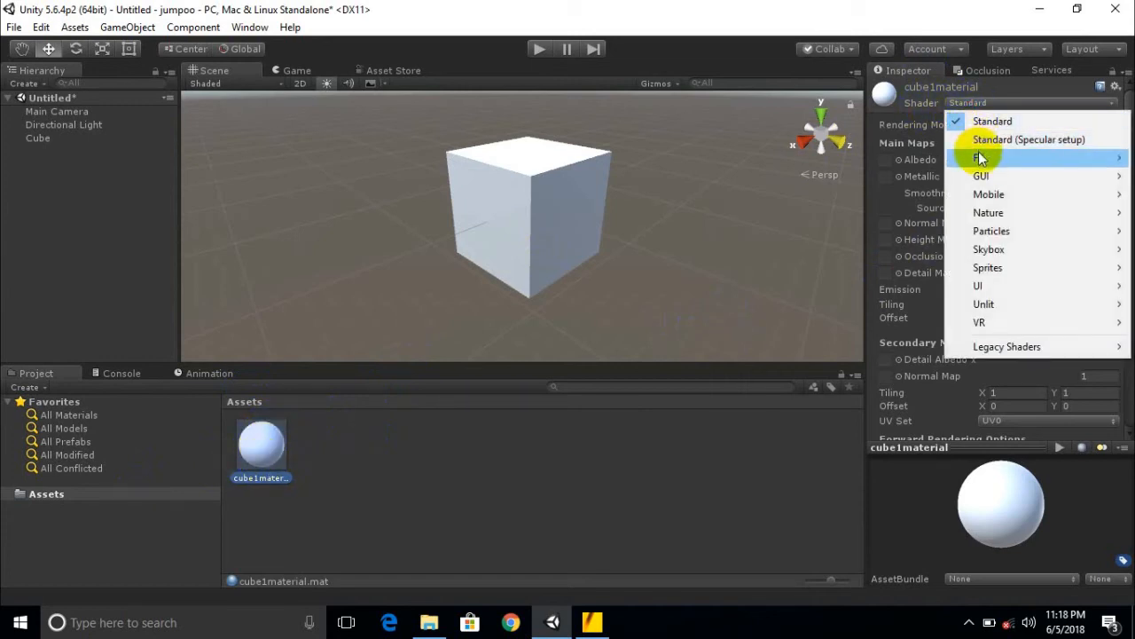
pyautogui.moveTo(982, 205)
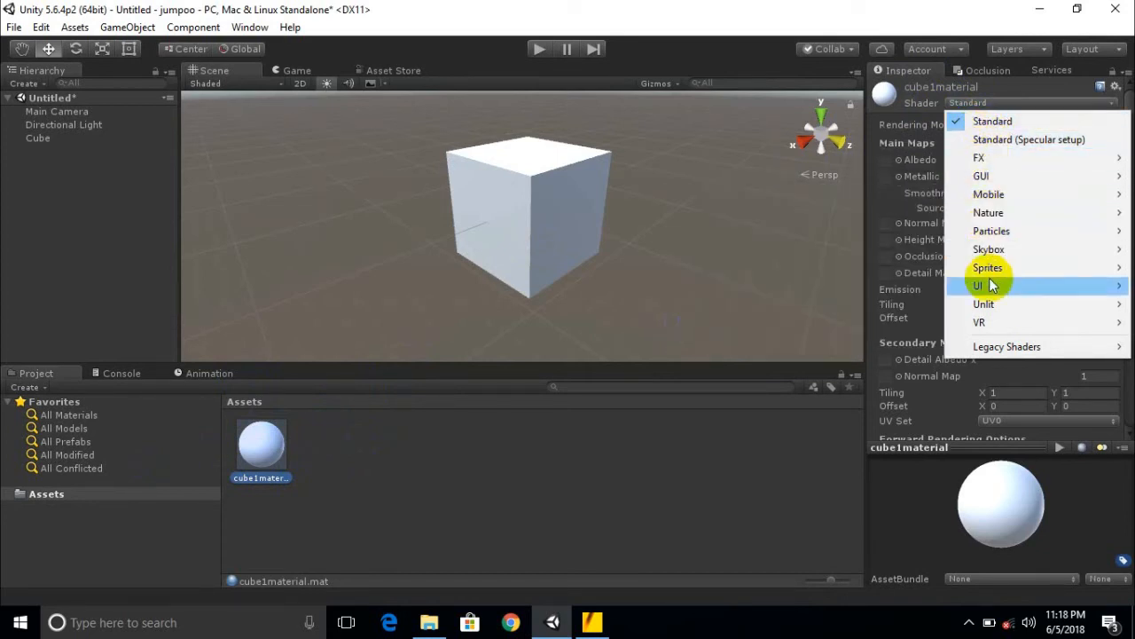
pyautogui.moveTo(1000, 328)
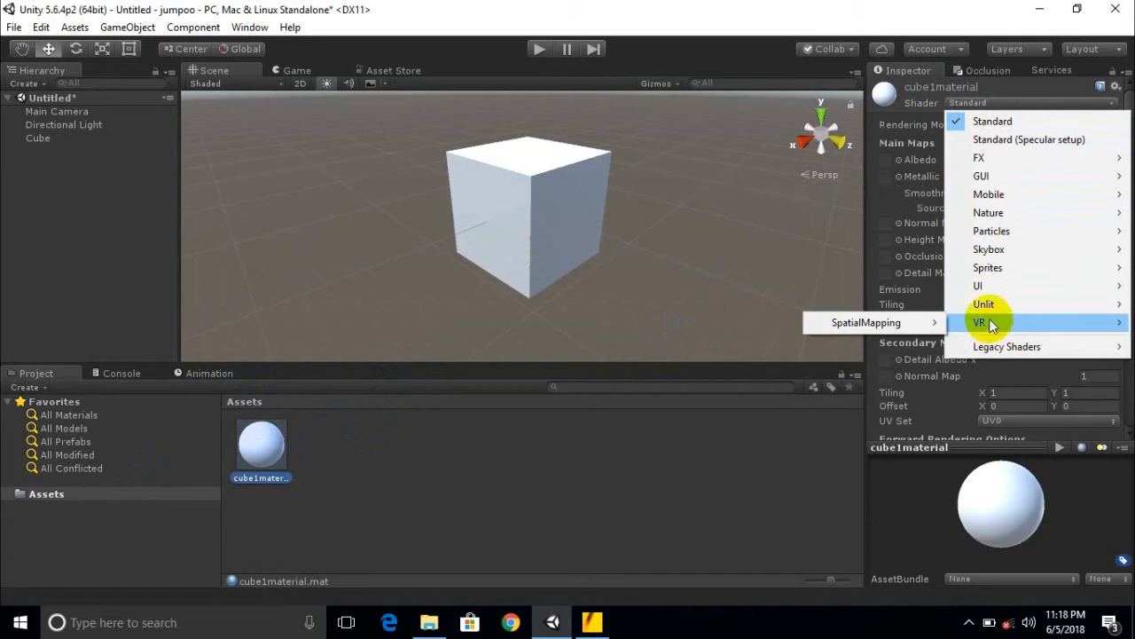
pyautogui.moveTo(989, 304)
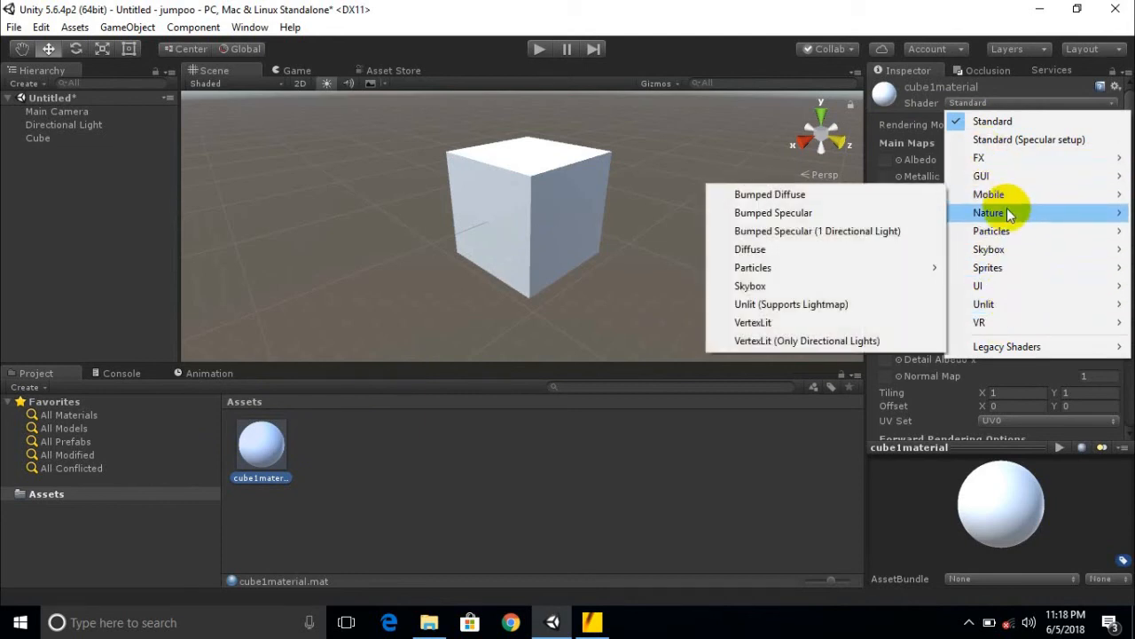
pyautogui.click(1014, 95)
pyautogui.scroll(-3, 967, 355)
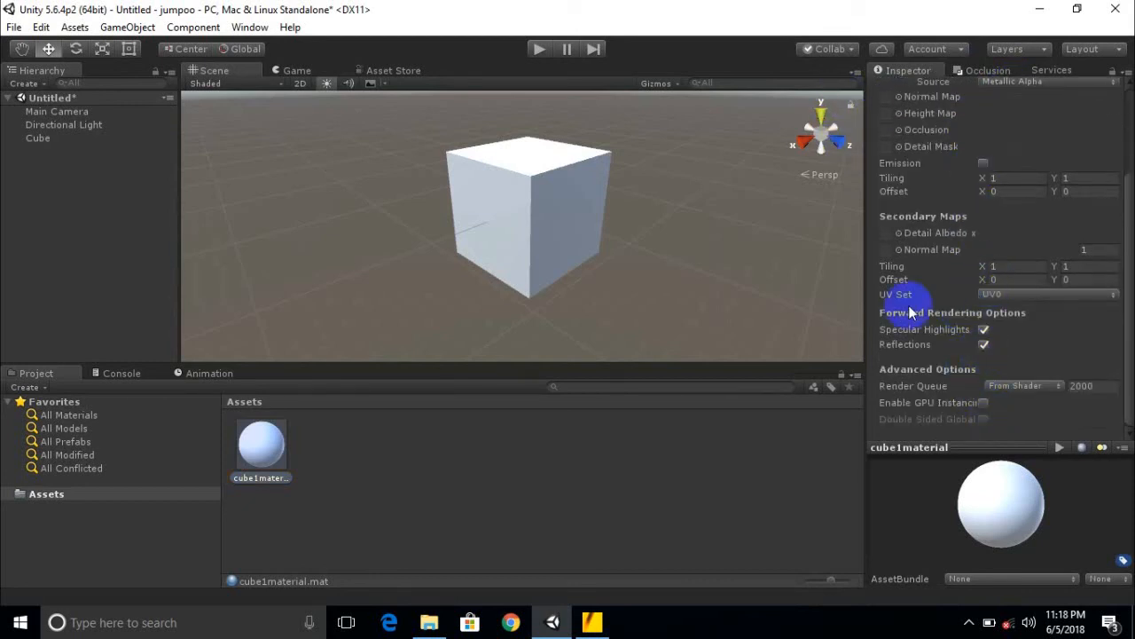
pyautogui.scroll(4, 975, 274)
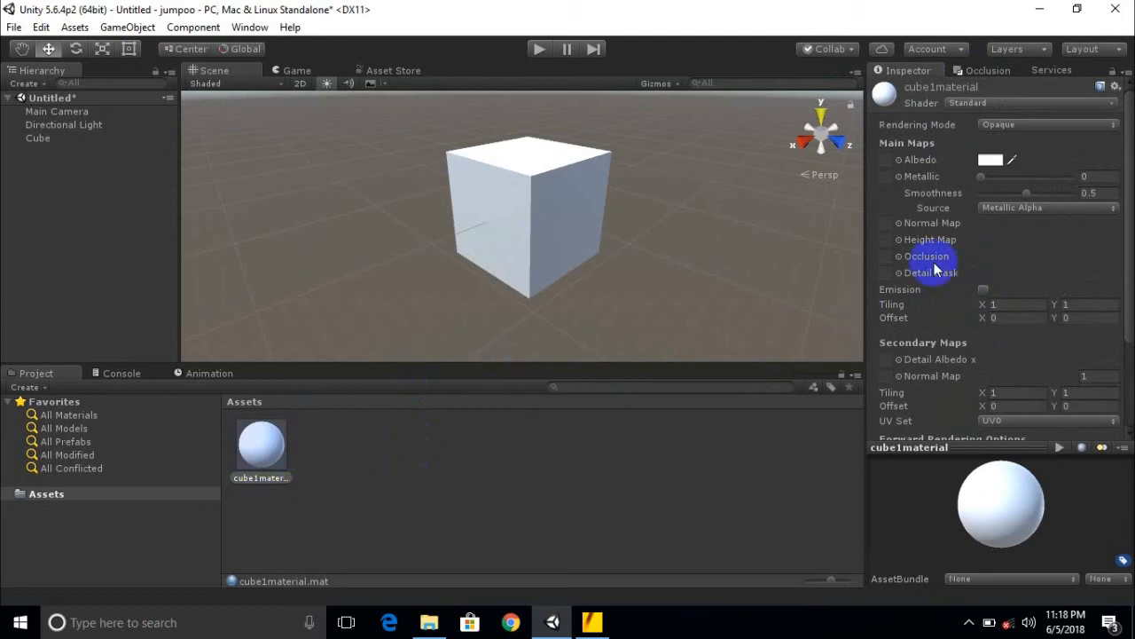
# Step: Set the albedo colour of cube1material to red and apply the material to the cube
pyautogui.click(993, 160)
pyautogui.moveTo(148, 165)
pyautogui.mouseDown()
pyautogui.moveTo(71, 167)
pyautogui.moveTo(126, 97)
pyautogui.moveTo(90, 139)
pyautogui.moveTo(122, 122)
pyautogui.mouseUp()
pyautogui.click(187, 9)
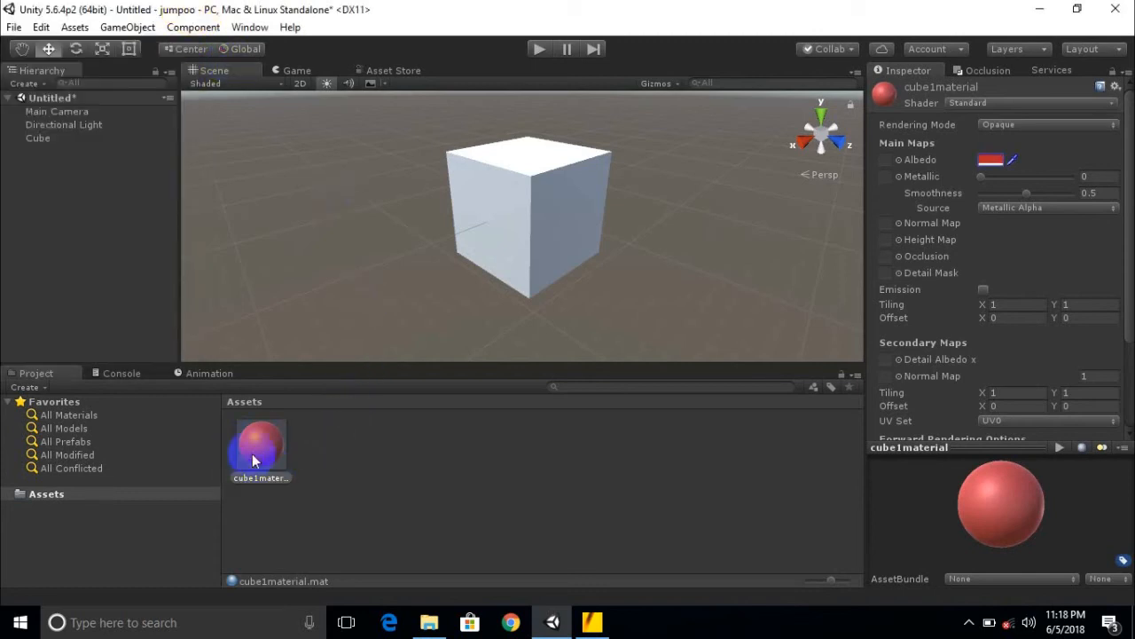
pyautogui.moveTo(254, 455); pyautogui.dragTo(552, 209)
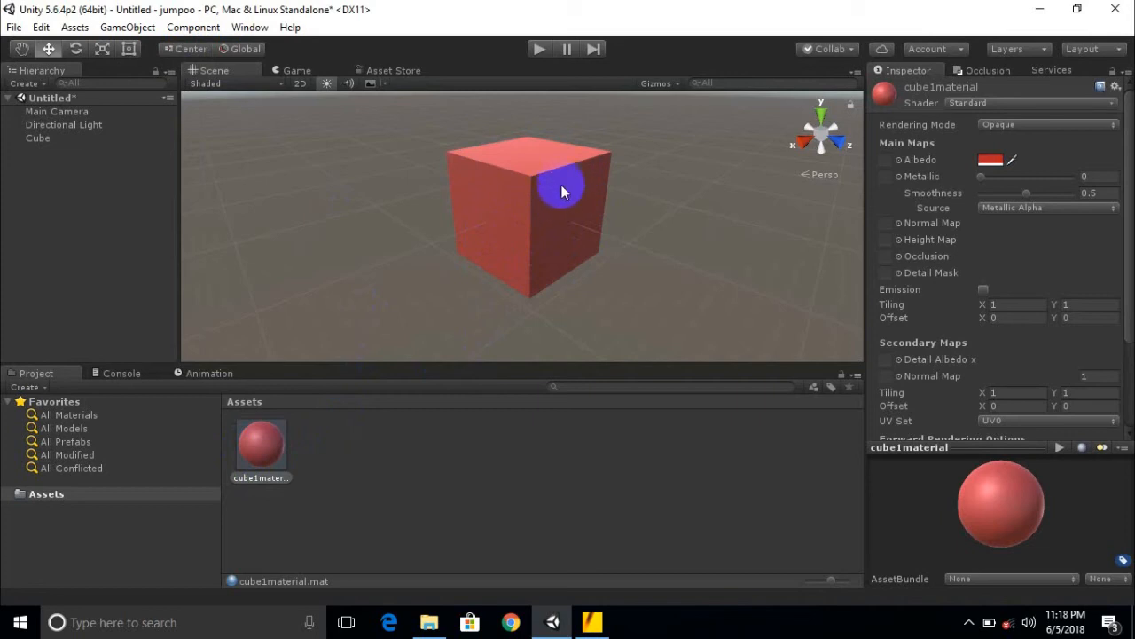
pyautogui.moveTo(266, 445); pyautogui.dragTo(518, 286)
# Step: View the red cube from farther away and pan the Scene view with the Hand tool
pyautogui.scroll(-2, 589, 269)
pyautogui.scroll(-4, 568, 266)
pyautogui.moveTo(585, 265)
pyautogui.mouseDown(button='middle')
pyautogui.moveTo(579, 252)
pyautogui.moveTo(598, 243)
pyautogui.moveTo(600, 253)
pyautogui.mouseUp(button='middle')
pyautogui.click(348, 83)
pyautogui.click(20, 51)
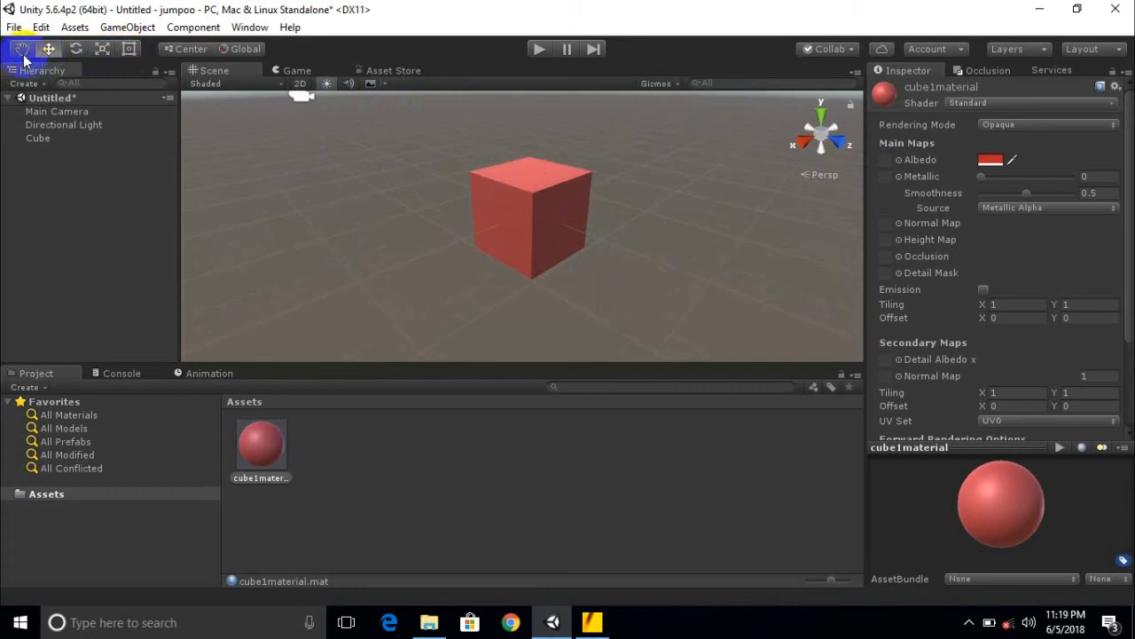
pyautogui.click(23, 53)
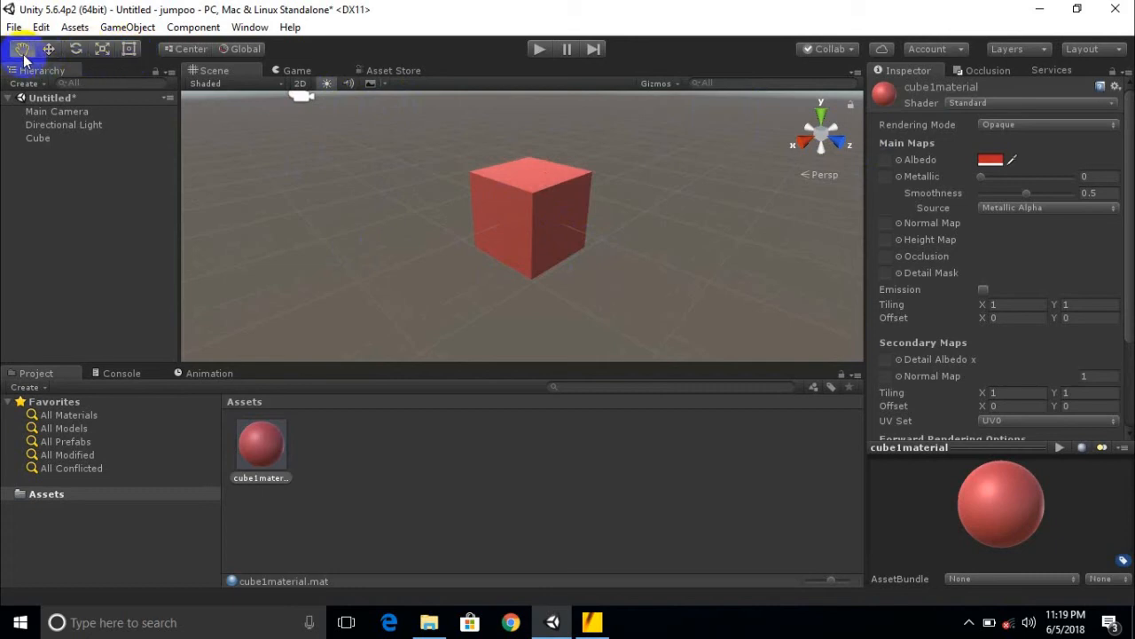
pyautogui.moveTo(364, 273); pyautogui.dragTo(322, 265)
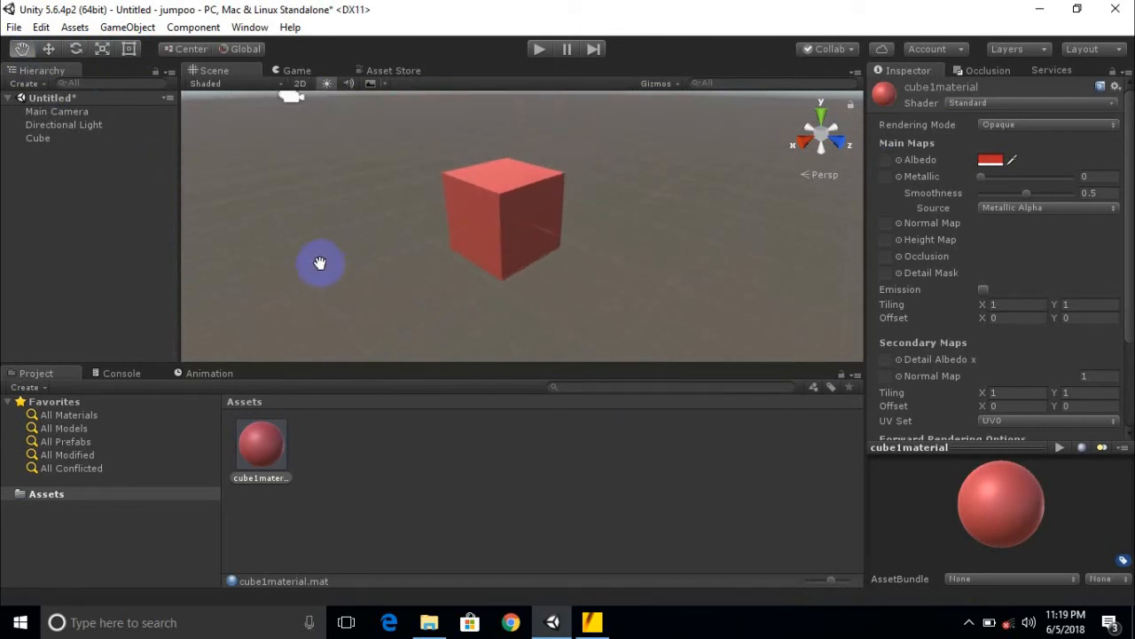
# Step: Move the cube along its axes with the Move tool to about X 0.702, Y 0.273, Z -0.158
pyautogui.click(49, 51)
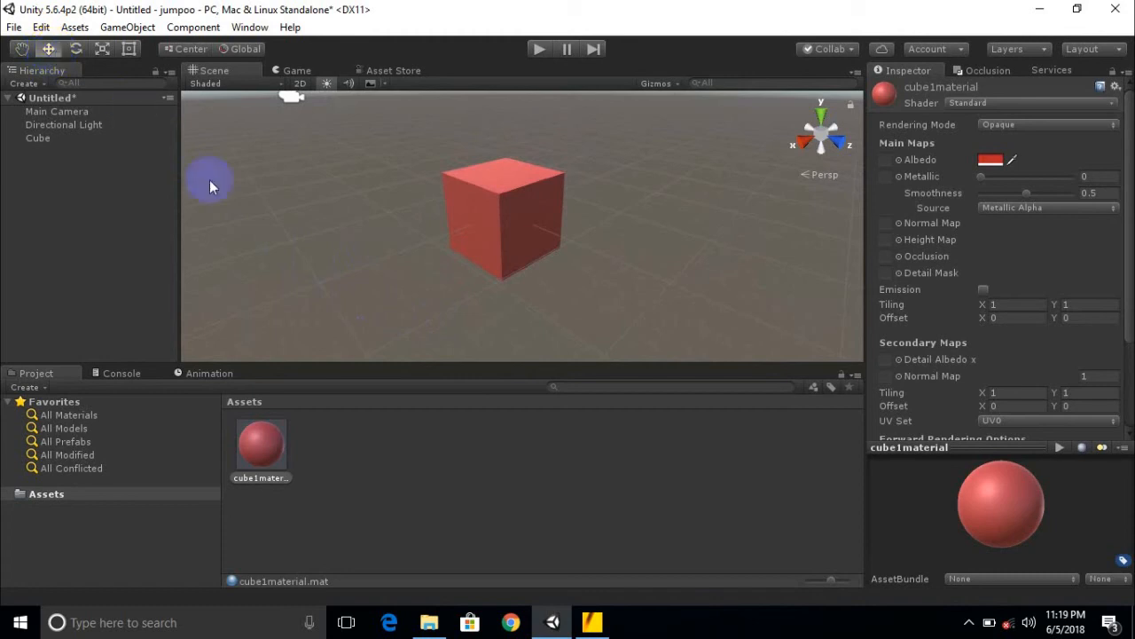
pyautogui.click(511, 215)
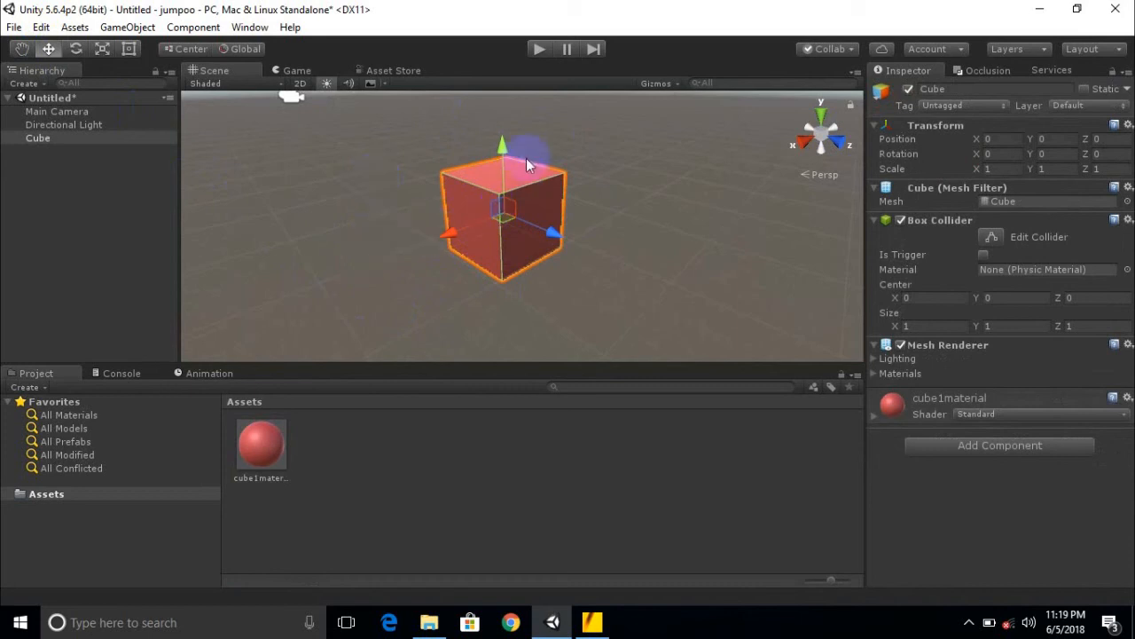
pyautogui.moveTo(502, 153); pyautogui.dragTo(504, 127)
pyautogui.moveTo(456, 220); pyautogui.dragTo(536, 251)
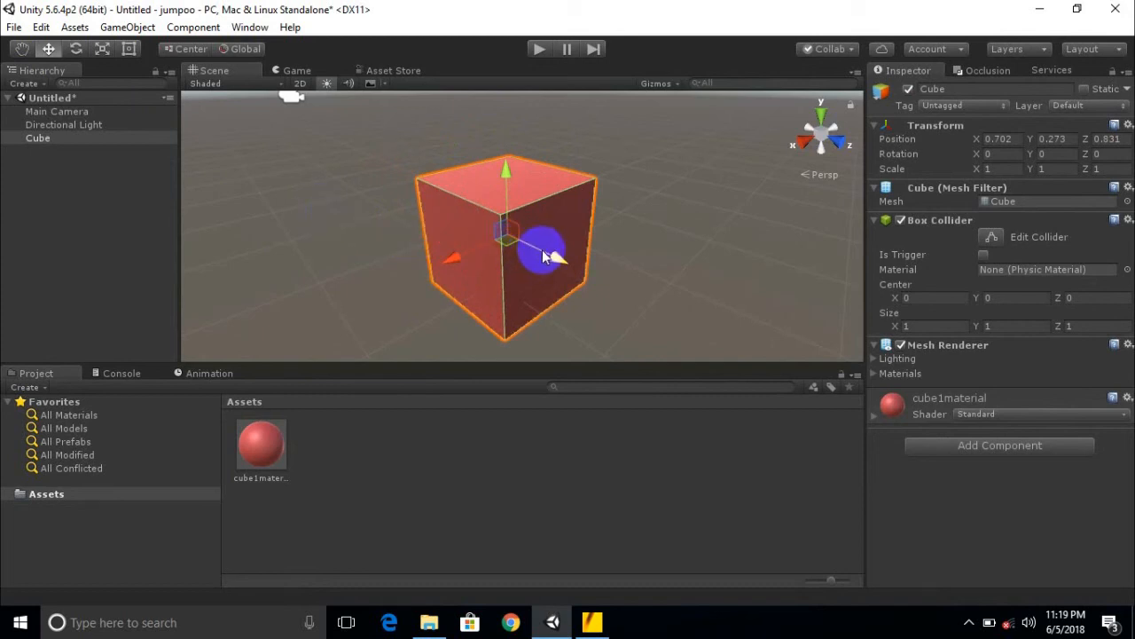
pyautogui.moveTo(557, 257); pyautogui.dragTo(510, 241)
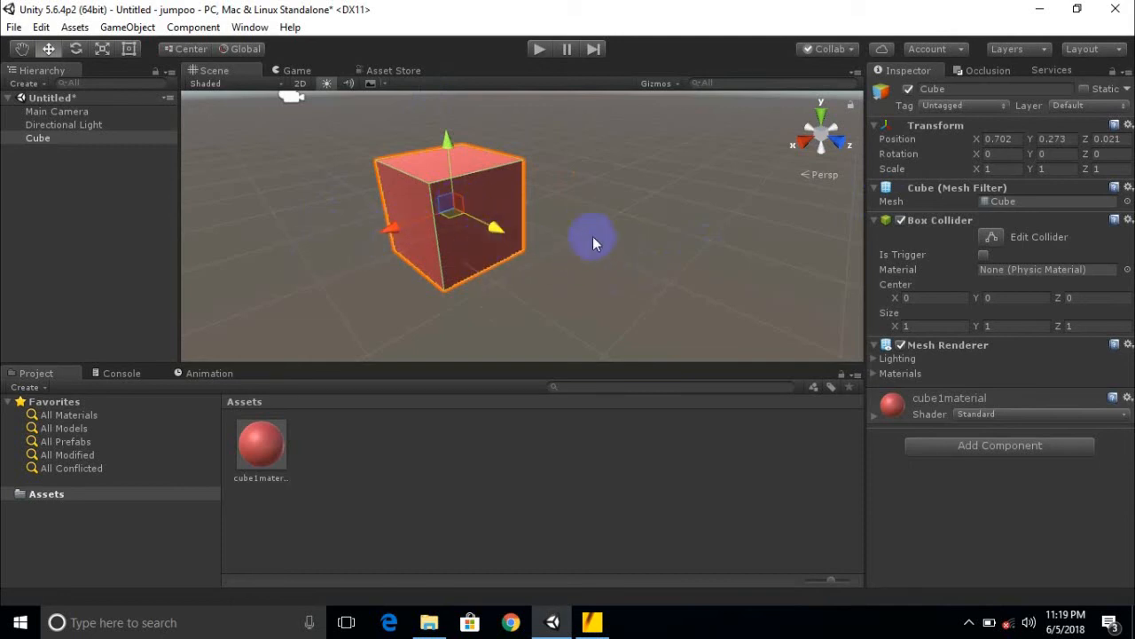
pyautogui.scroll(-1, 593, 237)
pyautogui.moveTo(500, 225); pyautogui.dragTo(494, 229)
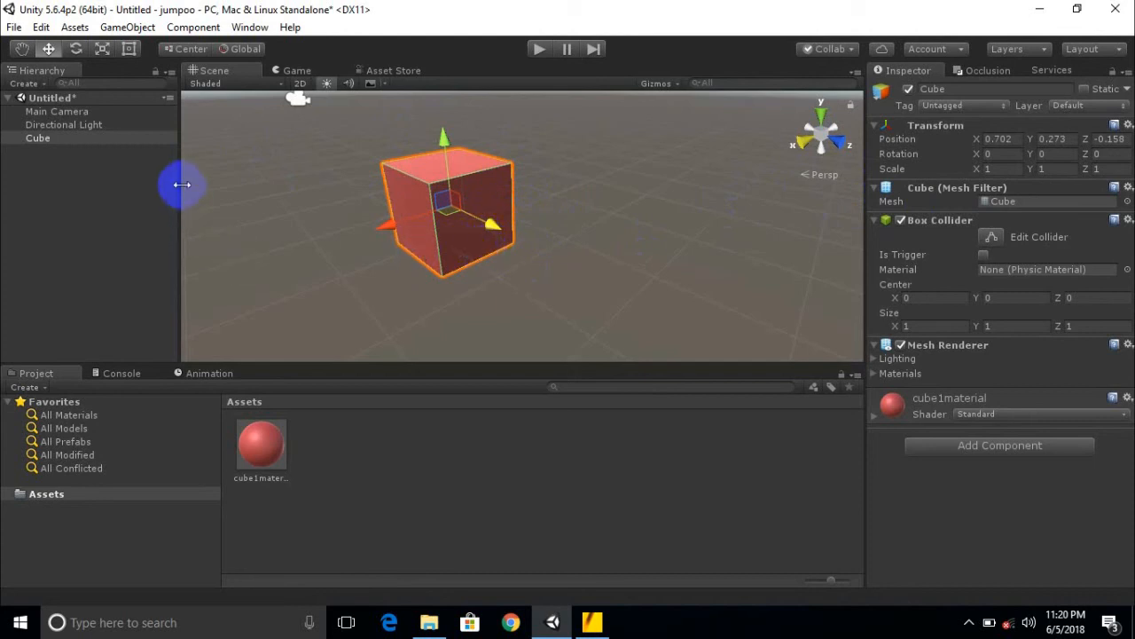
# Step: Rotate the cube freely about its axes with the Rotate tool to about X 56.1, Y 87.9, Z -27.9
pyautogui.scroll(-3, 346, 209)
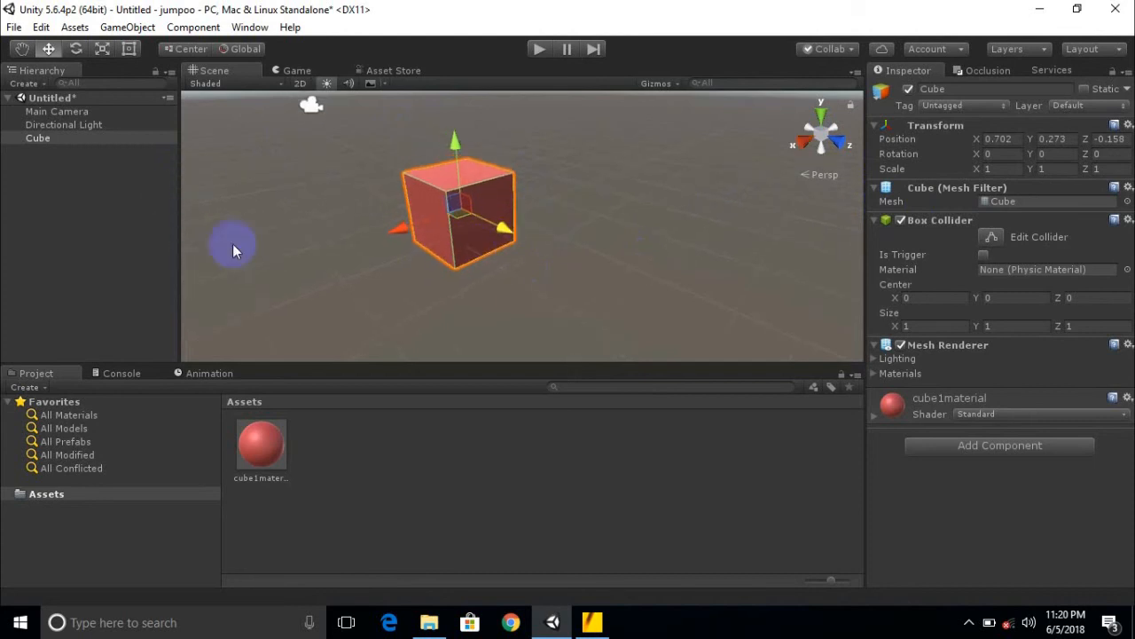
pyautogui.moveTo(335, 206); pyautogui.dragTo(380, 209, button='middle')
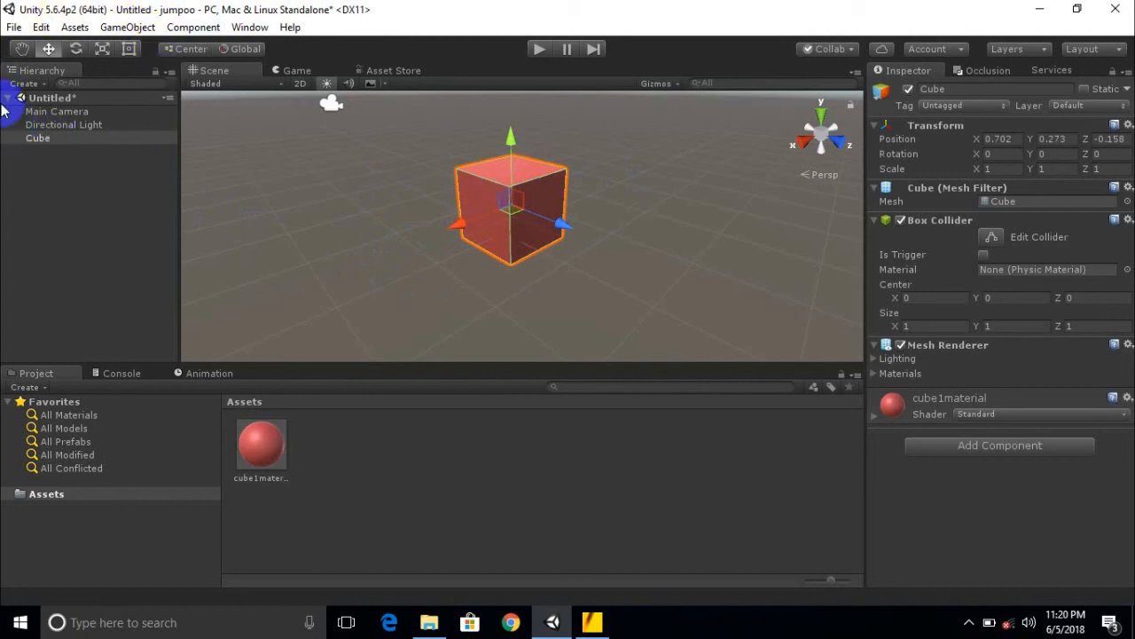
pyautogui.click(77, 50)
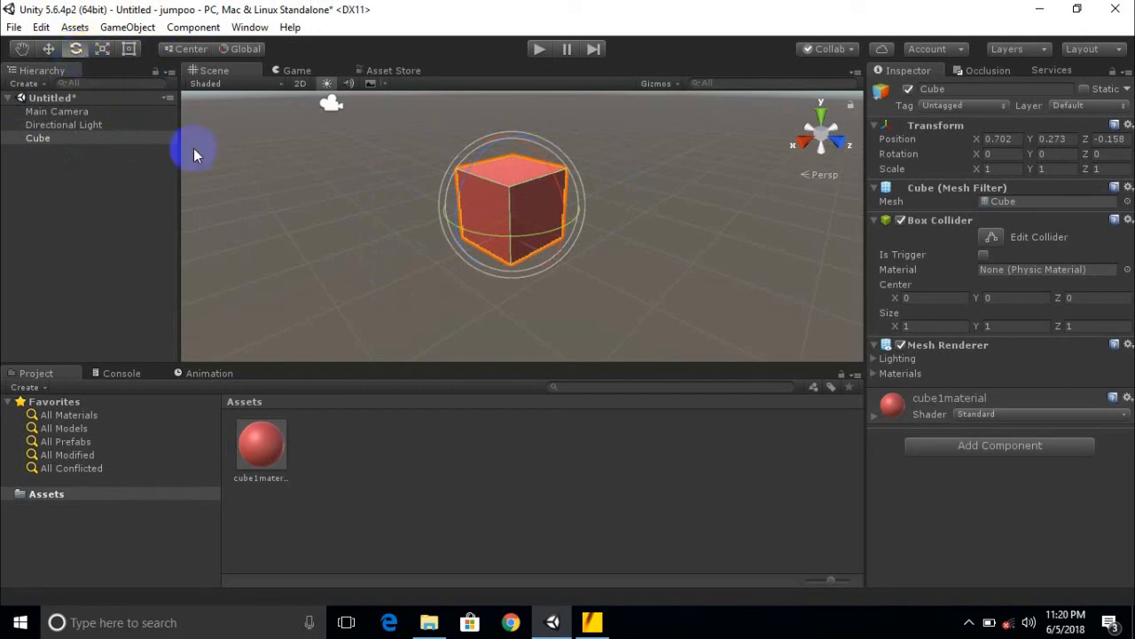
pyautogui.moveTo(494, 229); pyautogui.dragTo(394, 231)
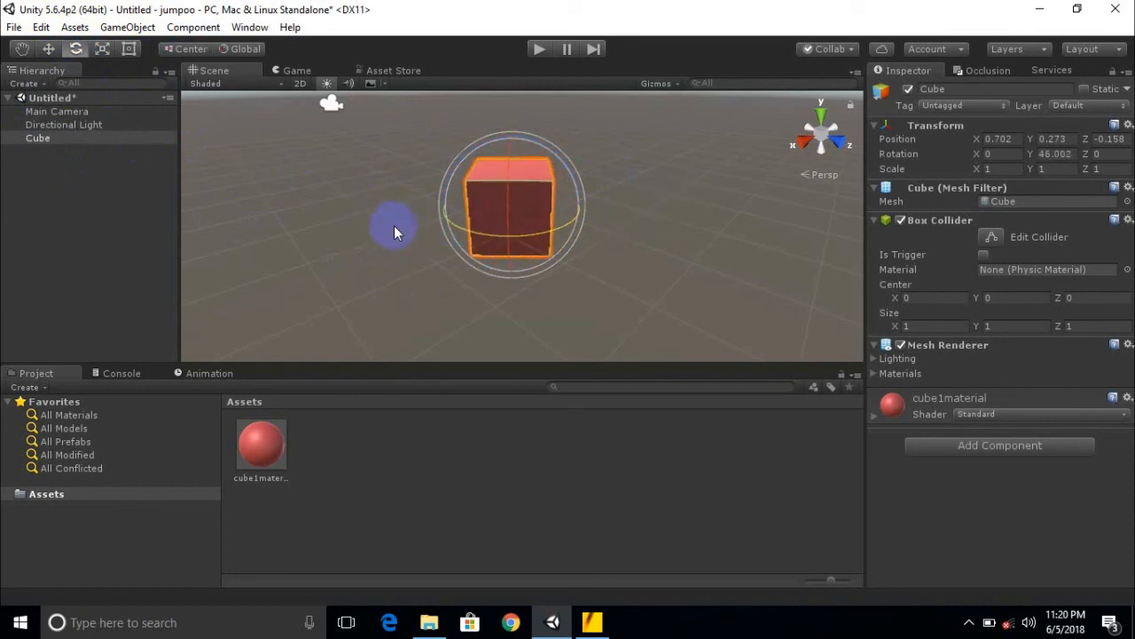
pyautogui.moveTo(508, 170); pyautogui.dragTo(500, 215)
pyautogui.moveTo(550, 165); pyautogui.dragTo(410, 167)
pyautogui.moveTo(550, 184); pyautogui.dragTo(500, 323)
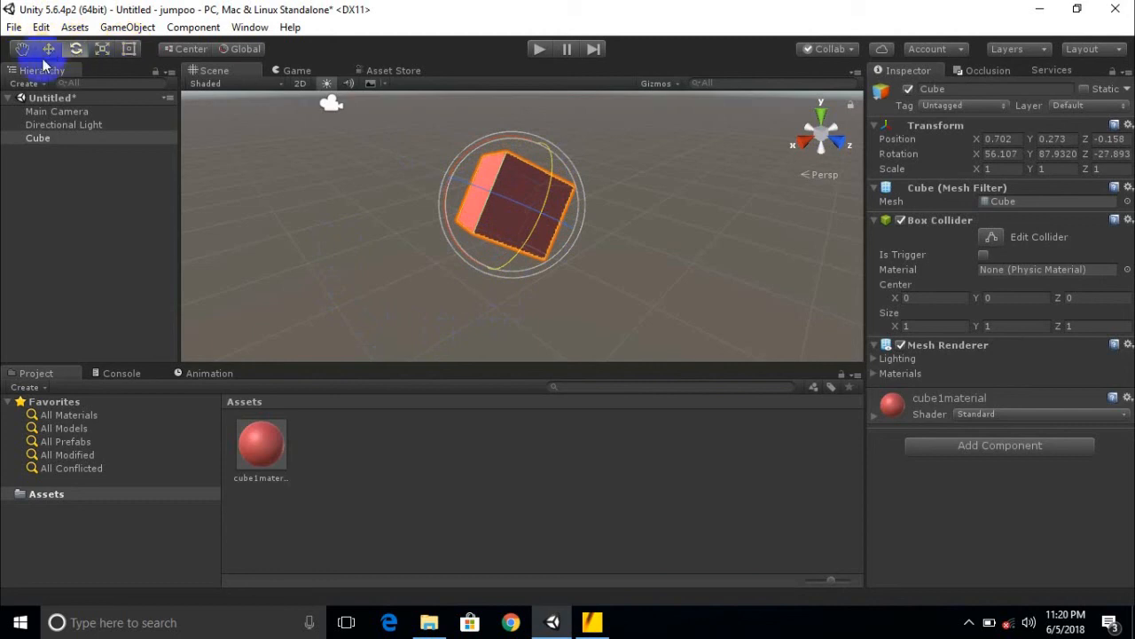
# Step: Scale the cube uniformly and along its Y and Z axes with the Scale tool to about X 0.932, Y 1.775, Z -1.012
pyautogui.click(102, 51)
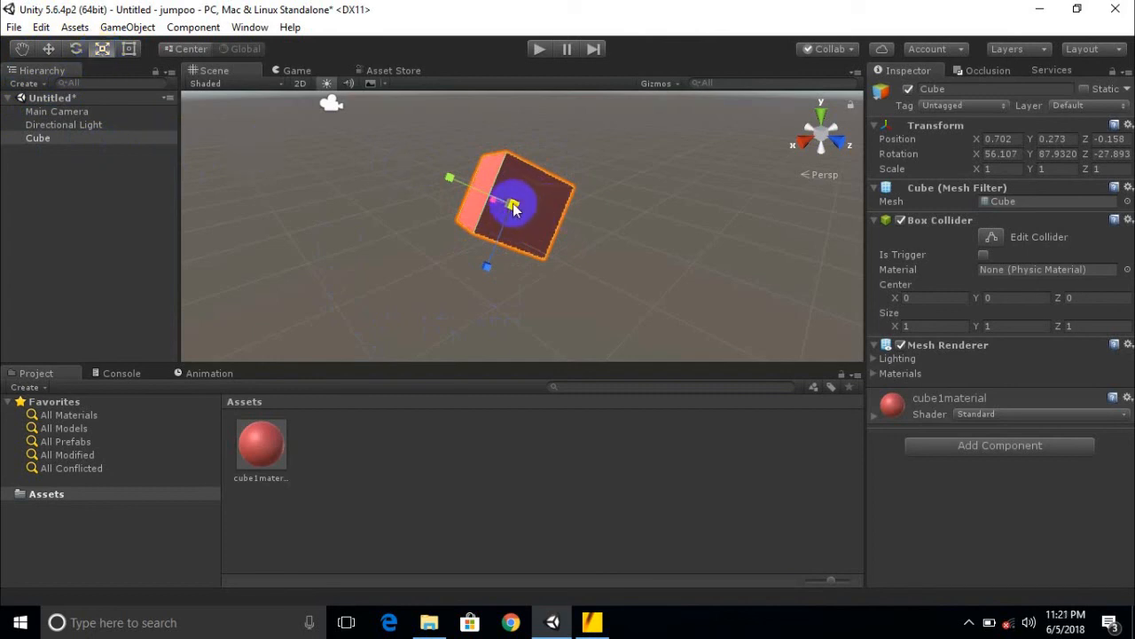
pyautogui.moveTo(512, 206); pyautogui.dragTo(399, 172)
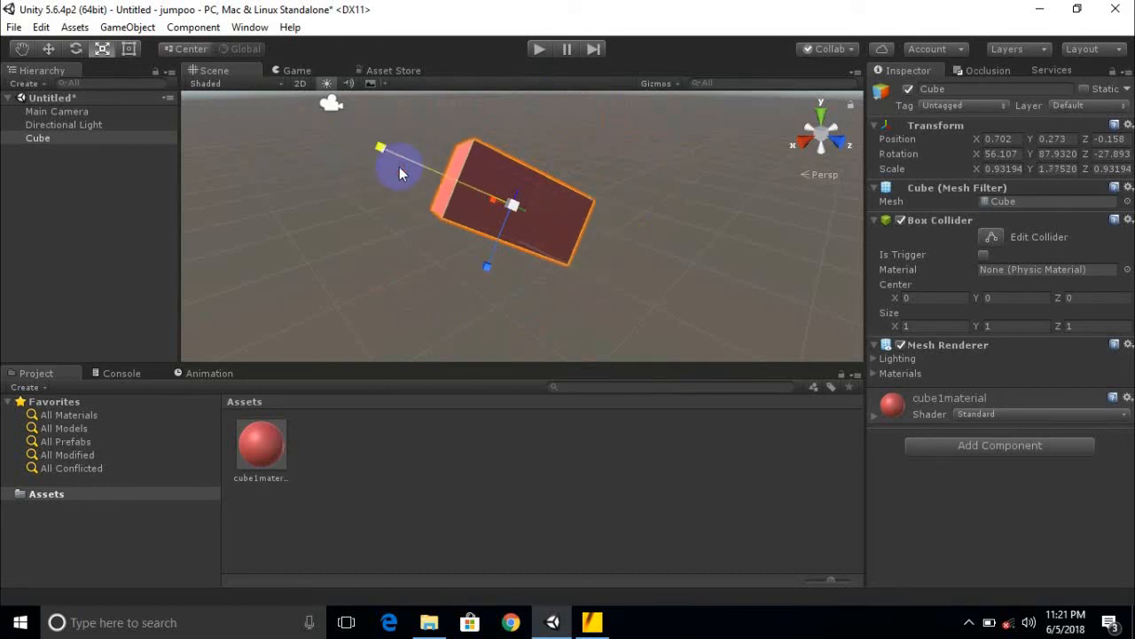
pyautogui.moveTo(495, 268); pyautogui.dragTo(447, 229)
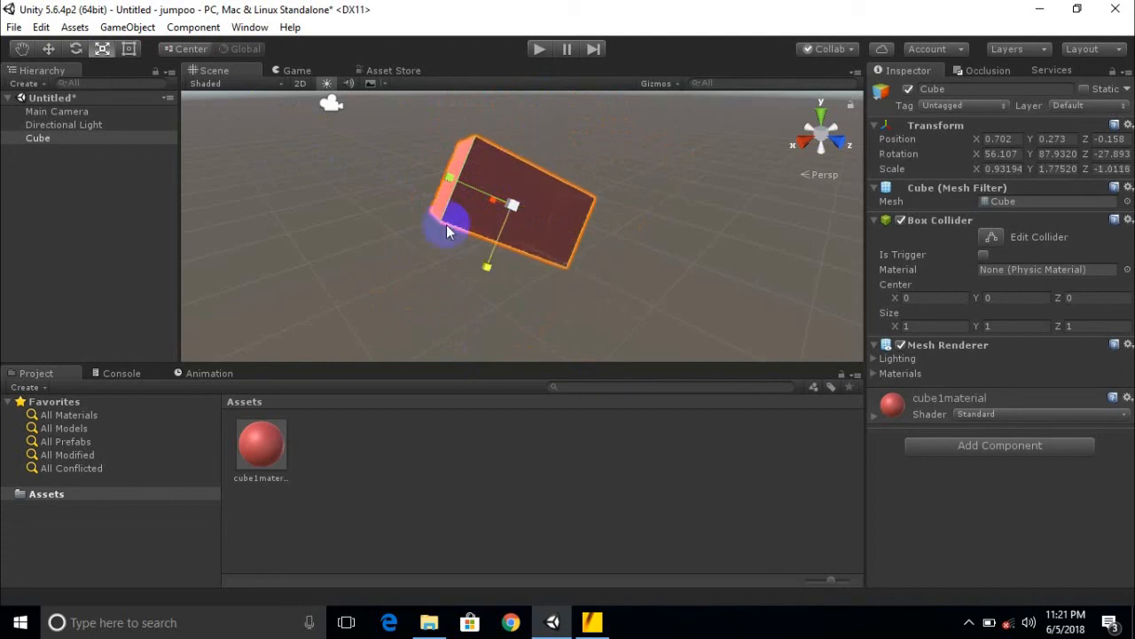
# Step: Enlarge the cube from one corner with the Rect tool to a scale of about Y 2.07, Z -1.267
pyautogui.click(127, 53)
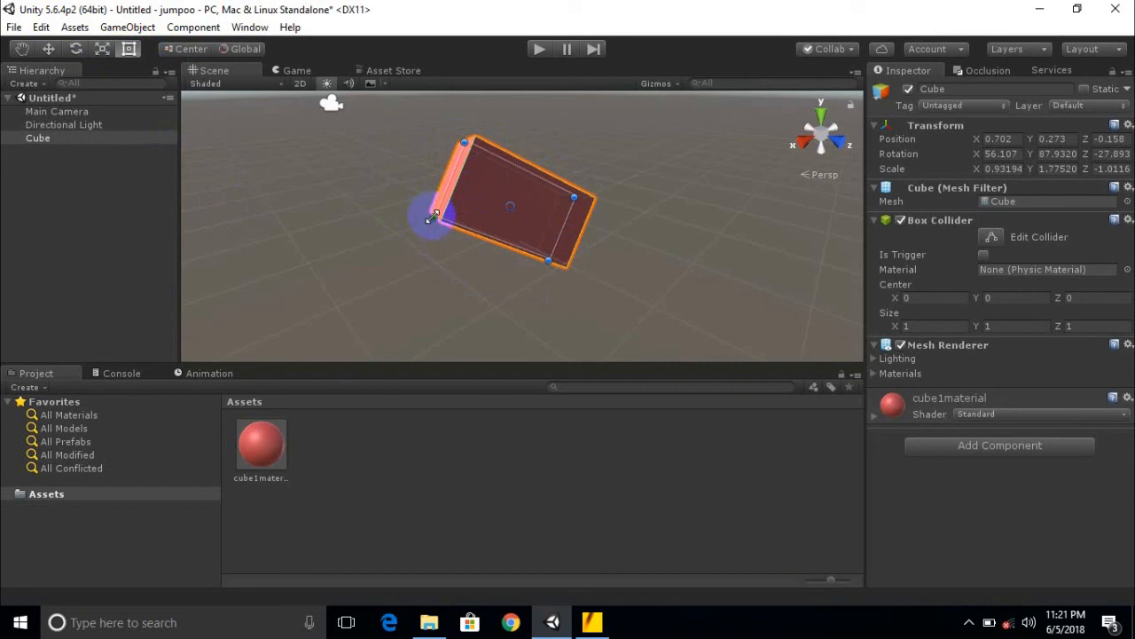
pyautogui.moveTo(432, 217); pyautogui.dragTo(401, 227)
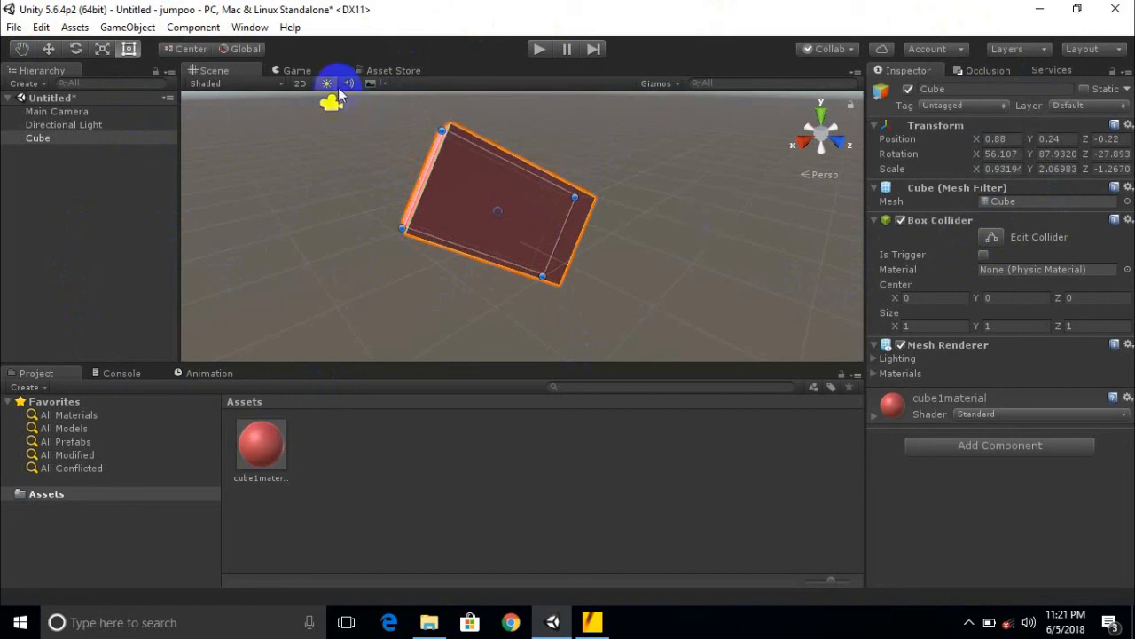
pyautogui.click(13, 27)
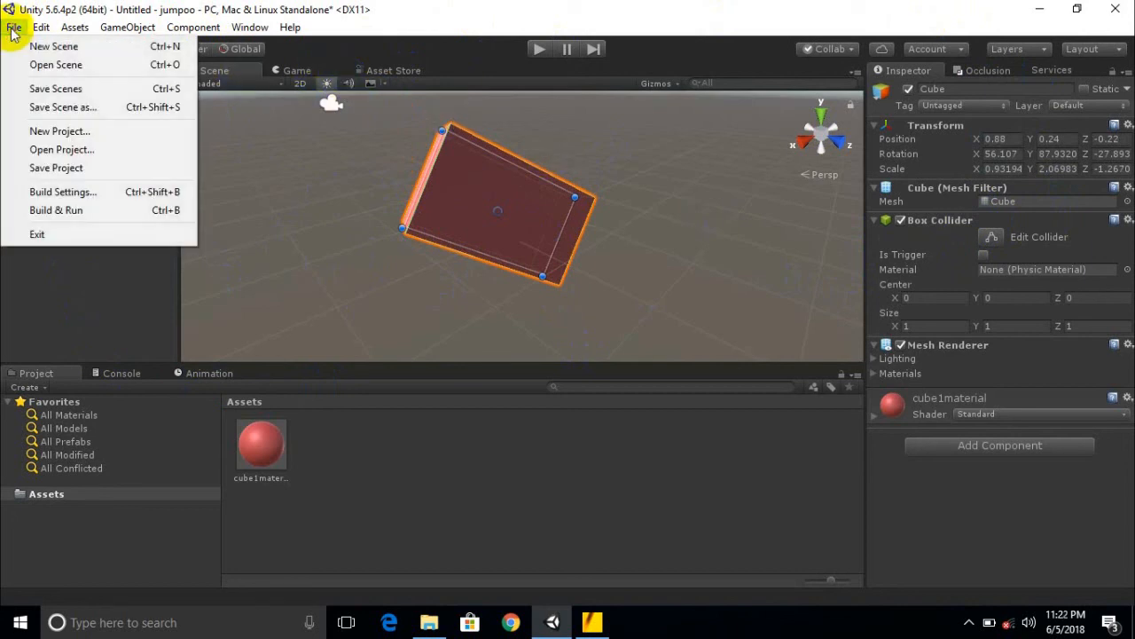
pyautogui.moveTo(41, 31)
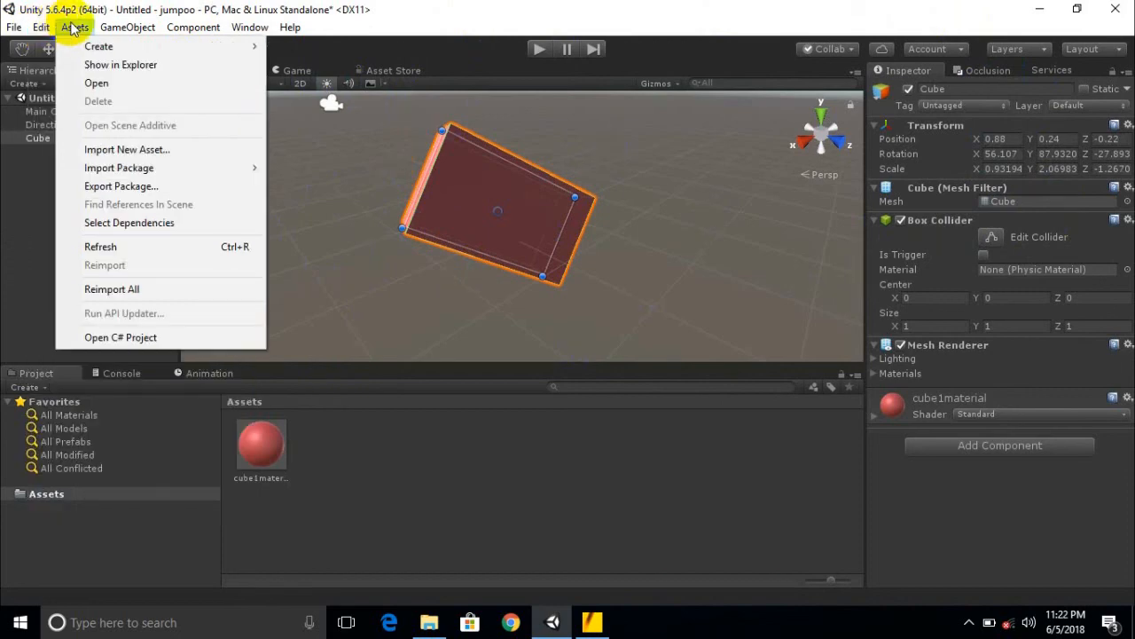
pyautogui.moveTo(279, 30)
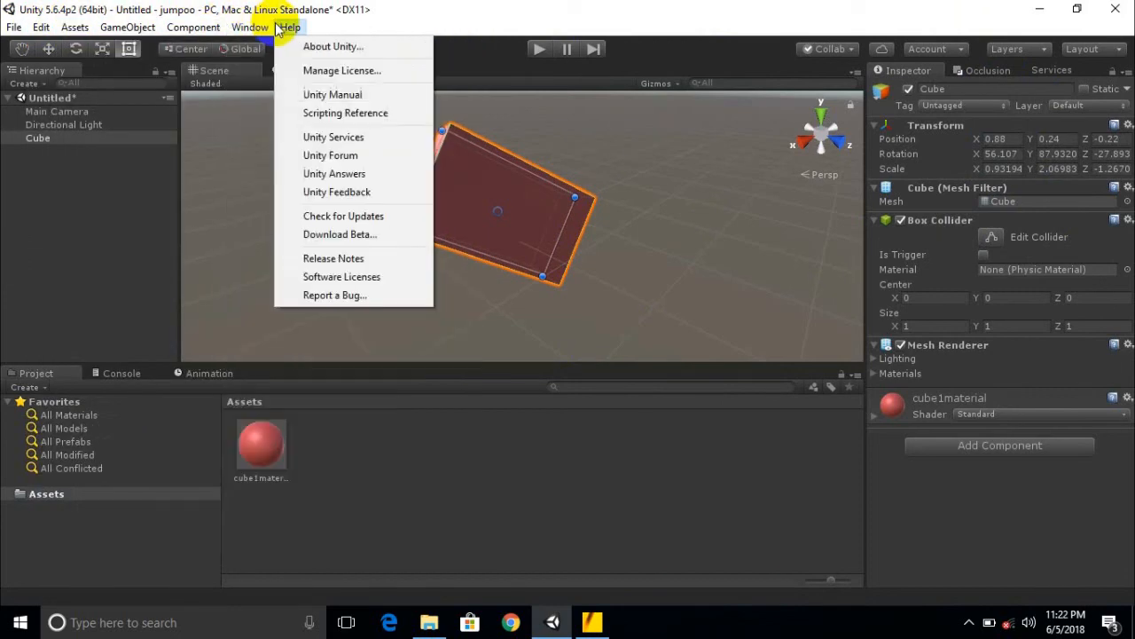
pyautogui.click(363, 7)
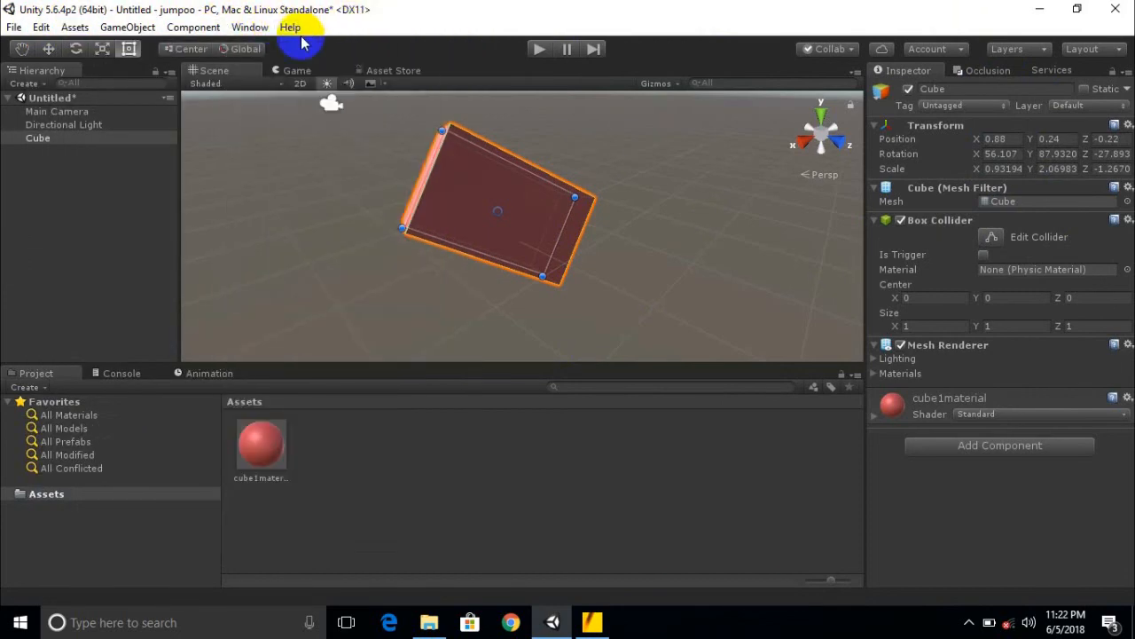